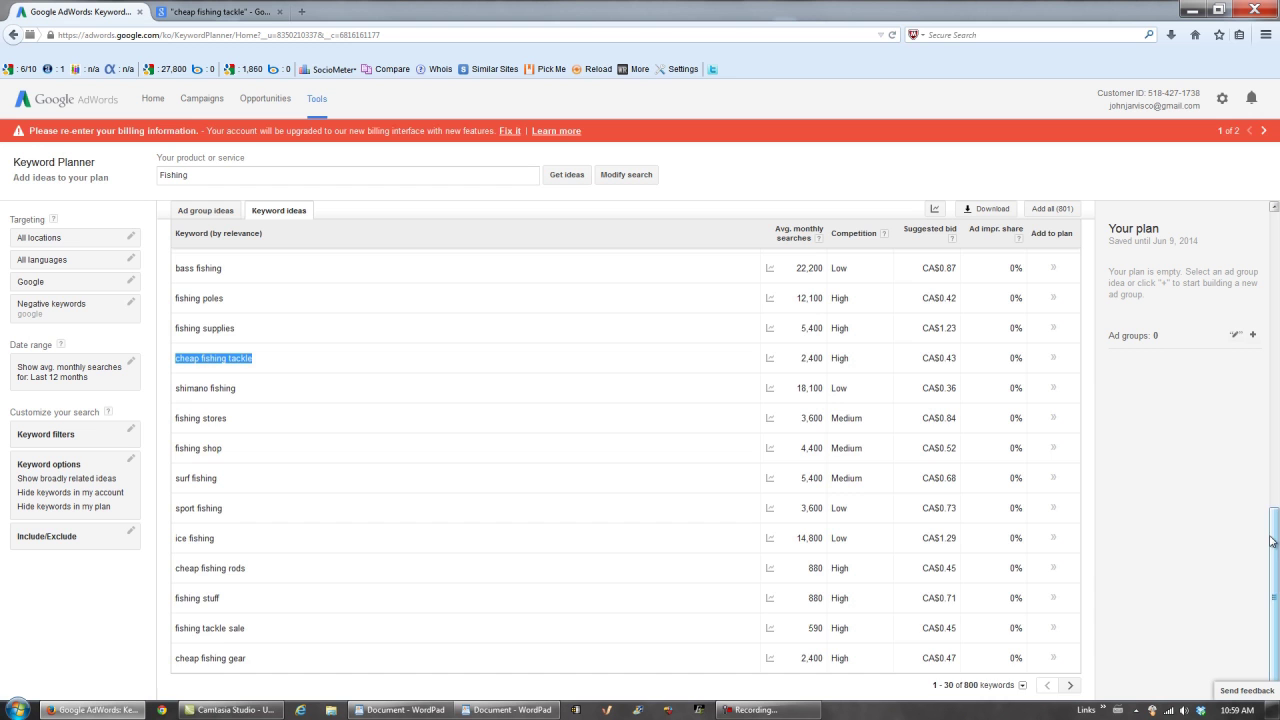
Get keyword ideas for 'cheap fishing tackle' and select the idea 'cheap fishing tackle online'
left_click_drag(1273, 541, 1273, 250)
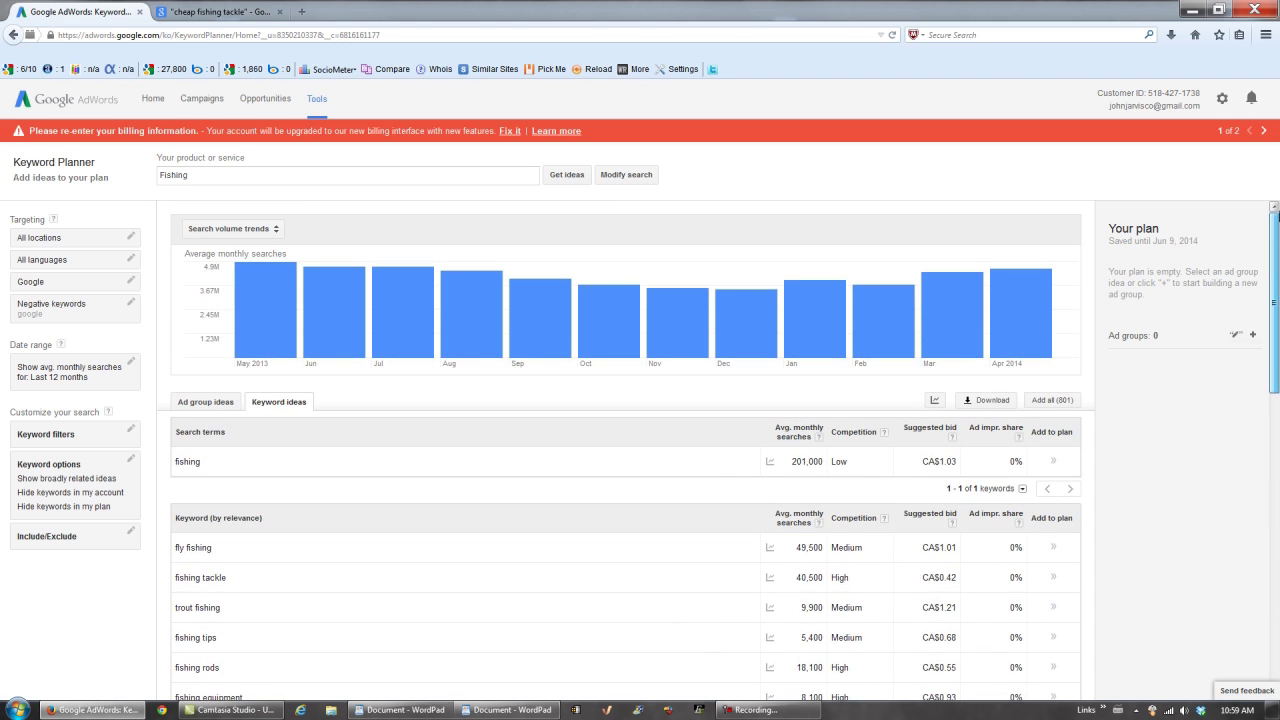
double_click(218, 176)
type("cheap fishing tackle")
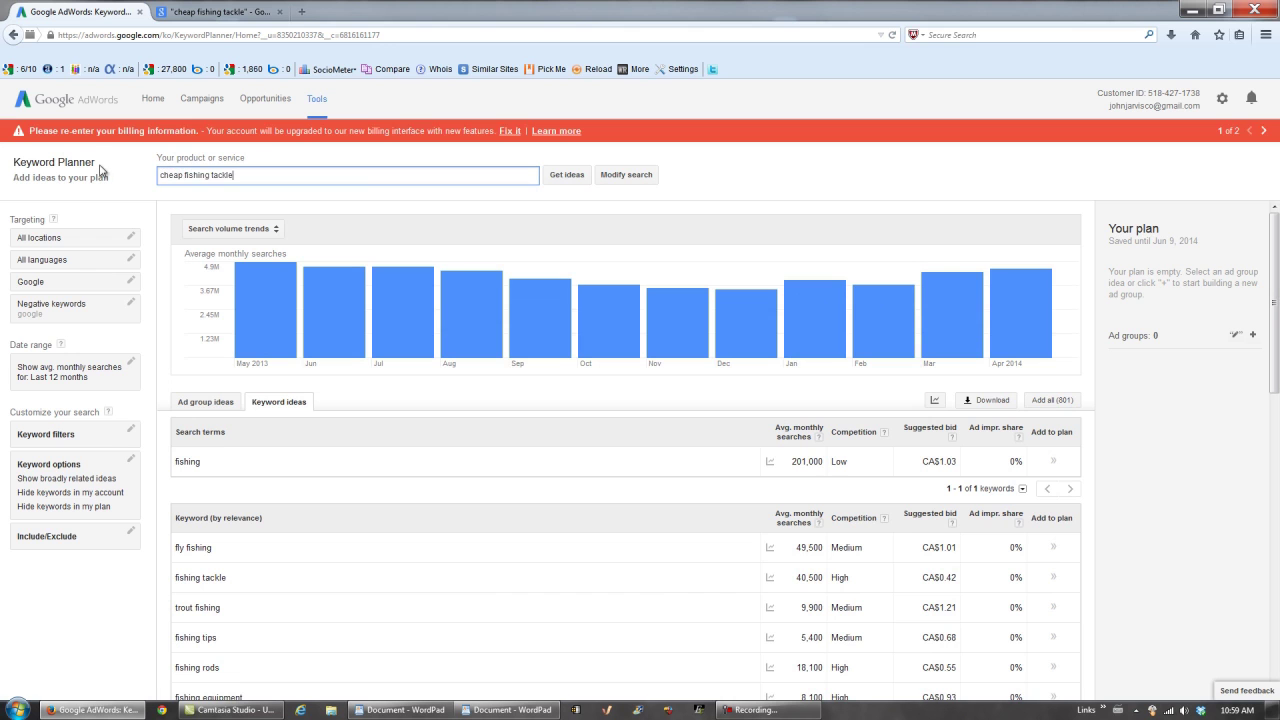
left_click(566, 176)
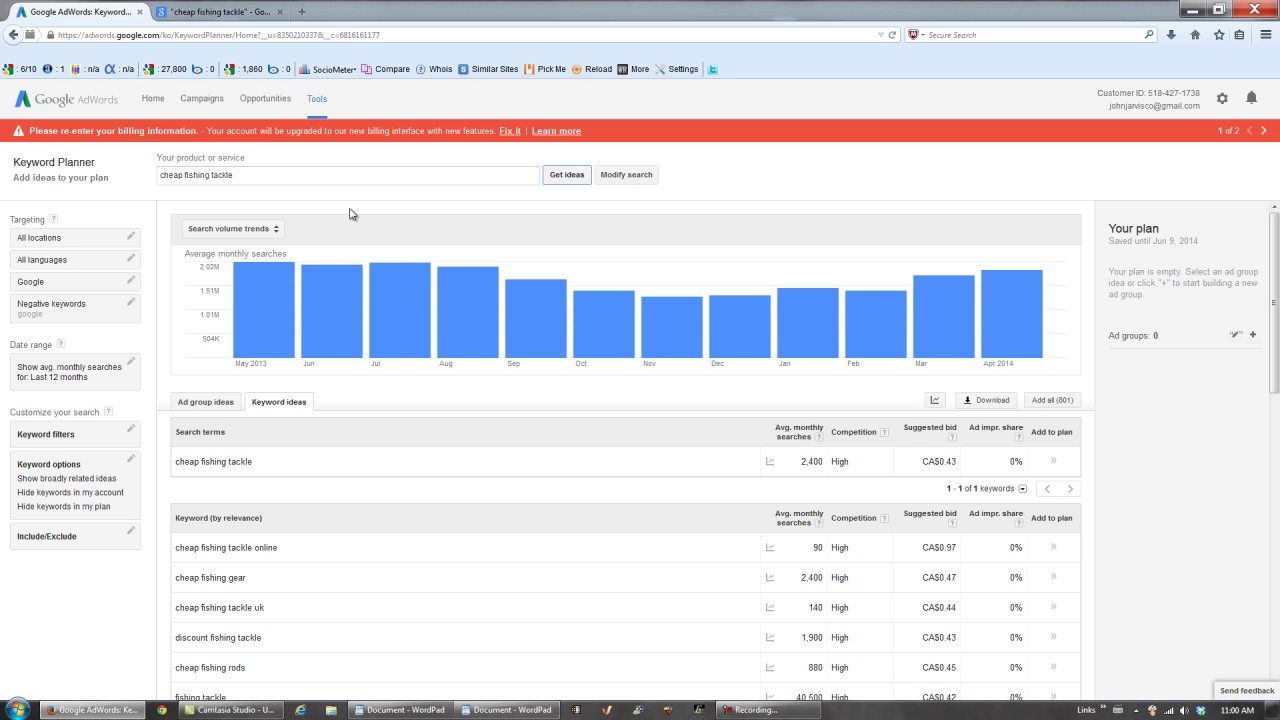
triple_click(205, 552)
key("ctrl+c")
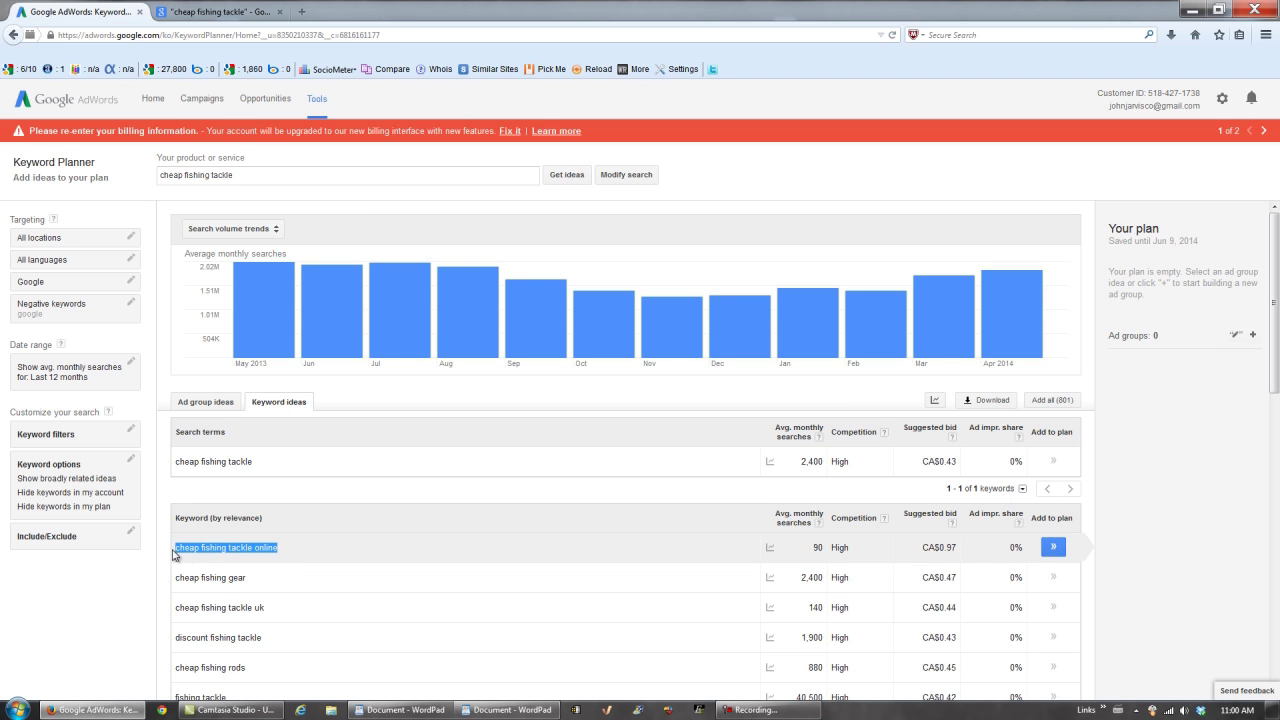
Search Google for cheap fishing tackle online, which gives about 2,130,000 results
left_click(212, 12)
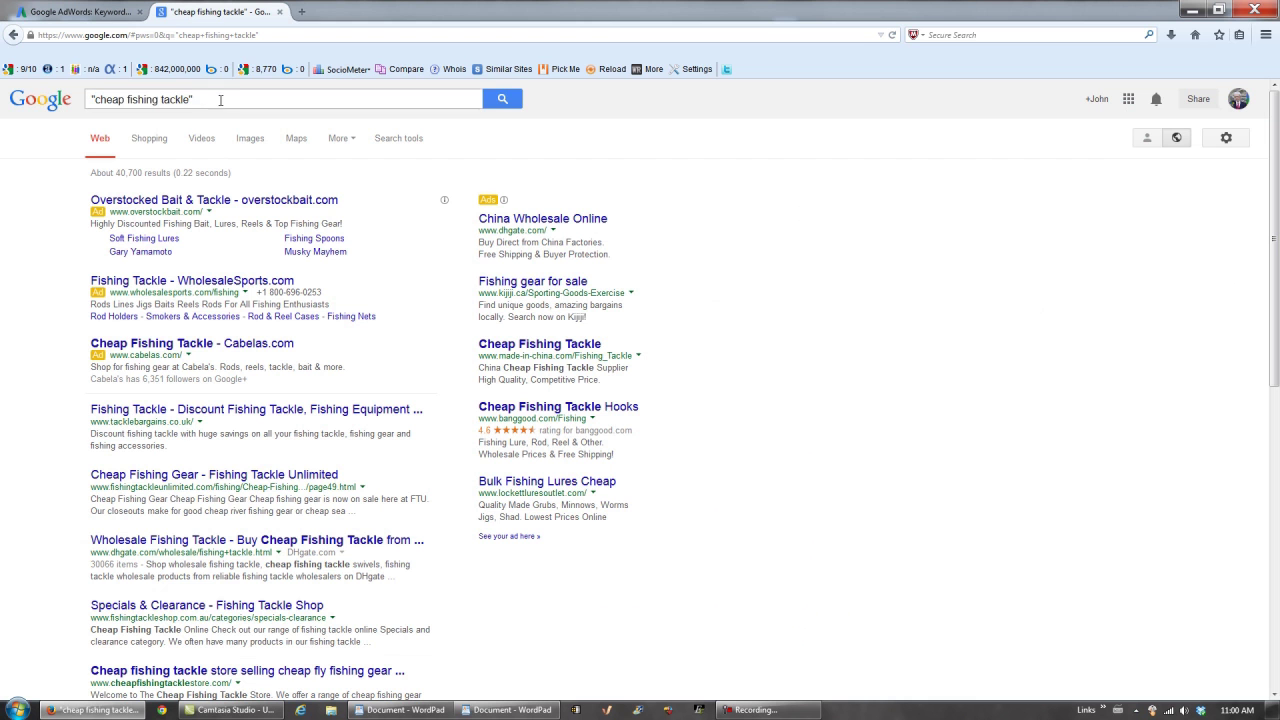
left_click_drag(194, 100, 84, 102)
key("ctrl+v")
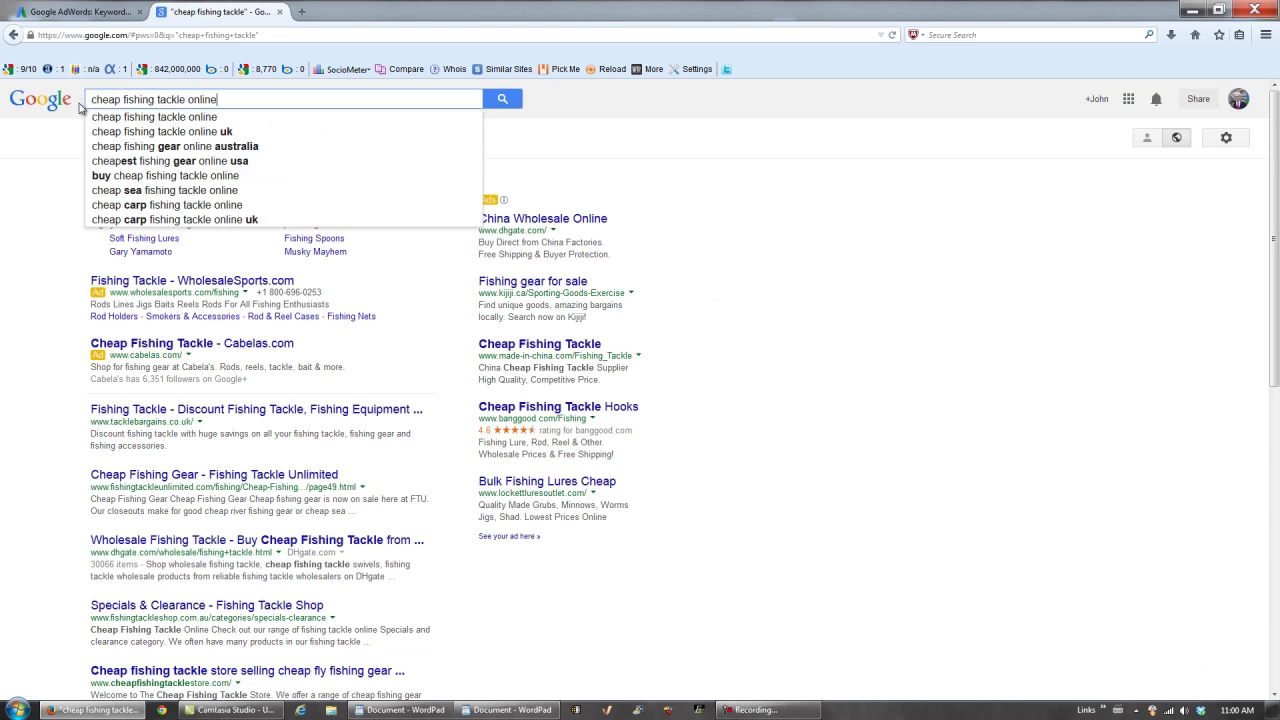
key("Return")
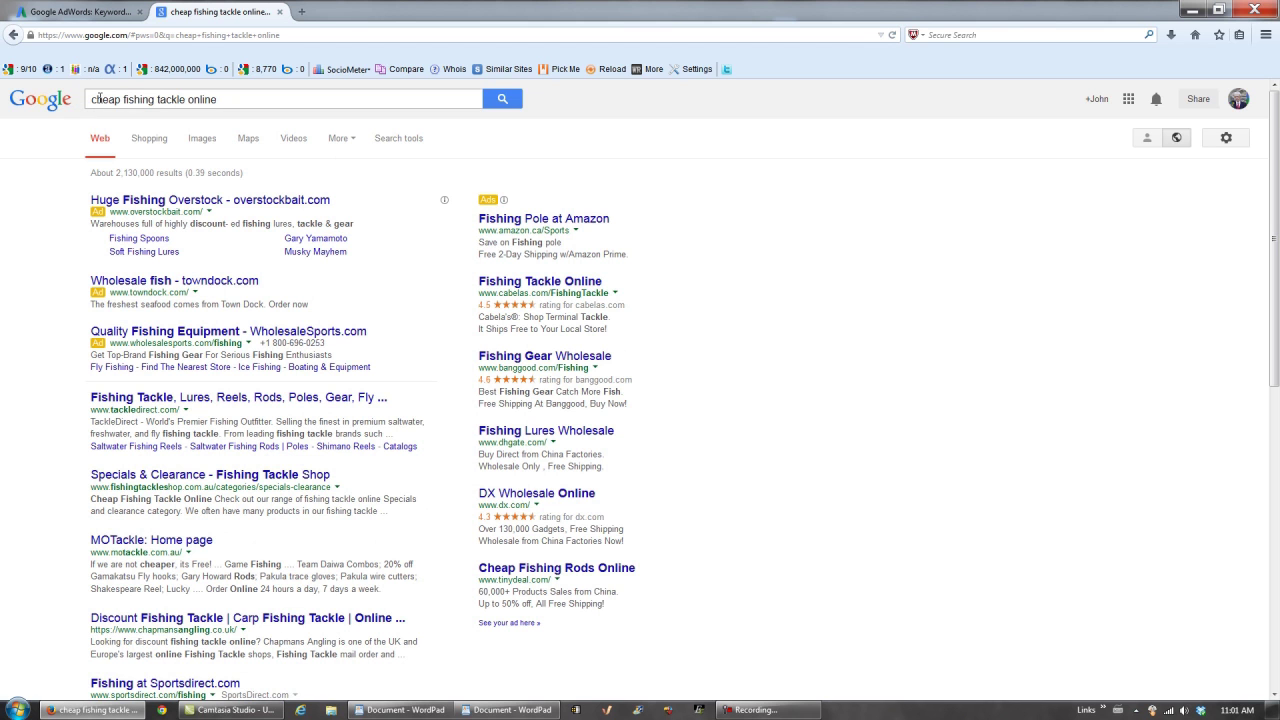
Rerun it as the exact phrase "cheap fishing tackle online", which gives about 192,000 results
left_click(92, 102)
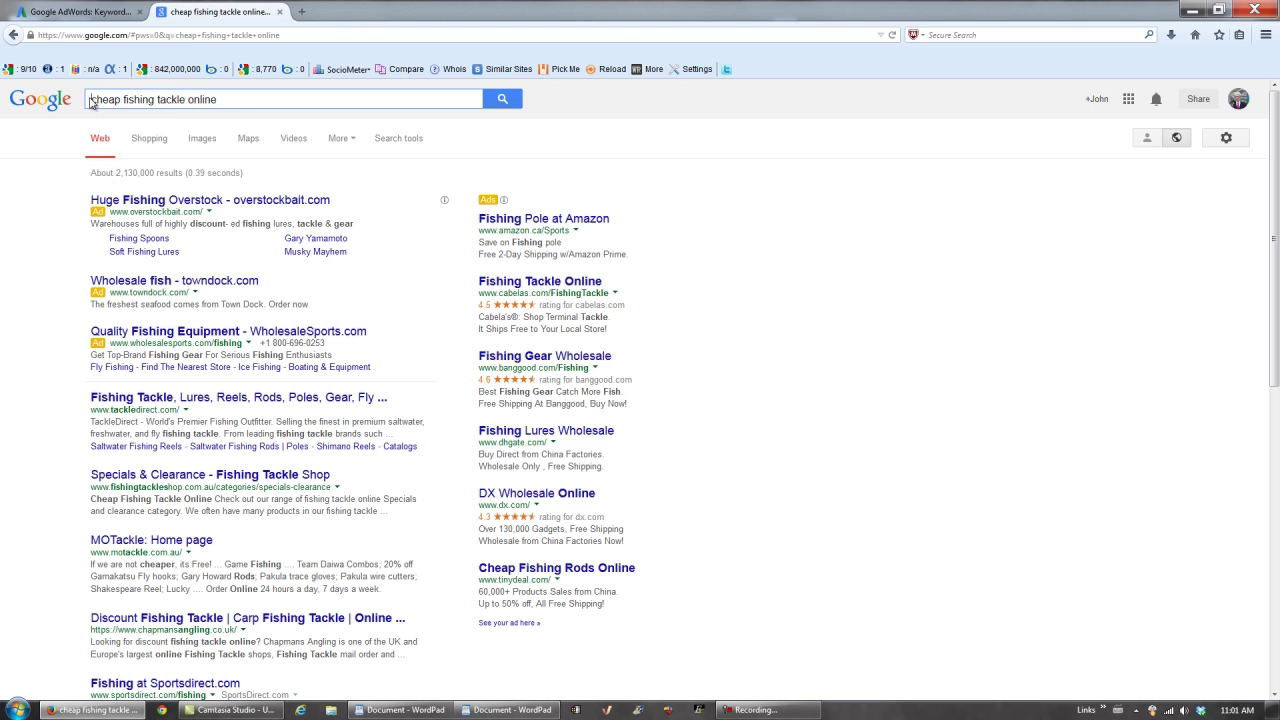
type("\"")
left_click(236, 98)
type("\"")
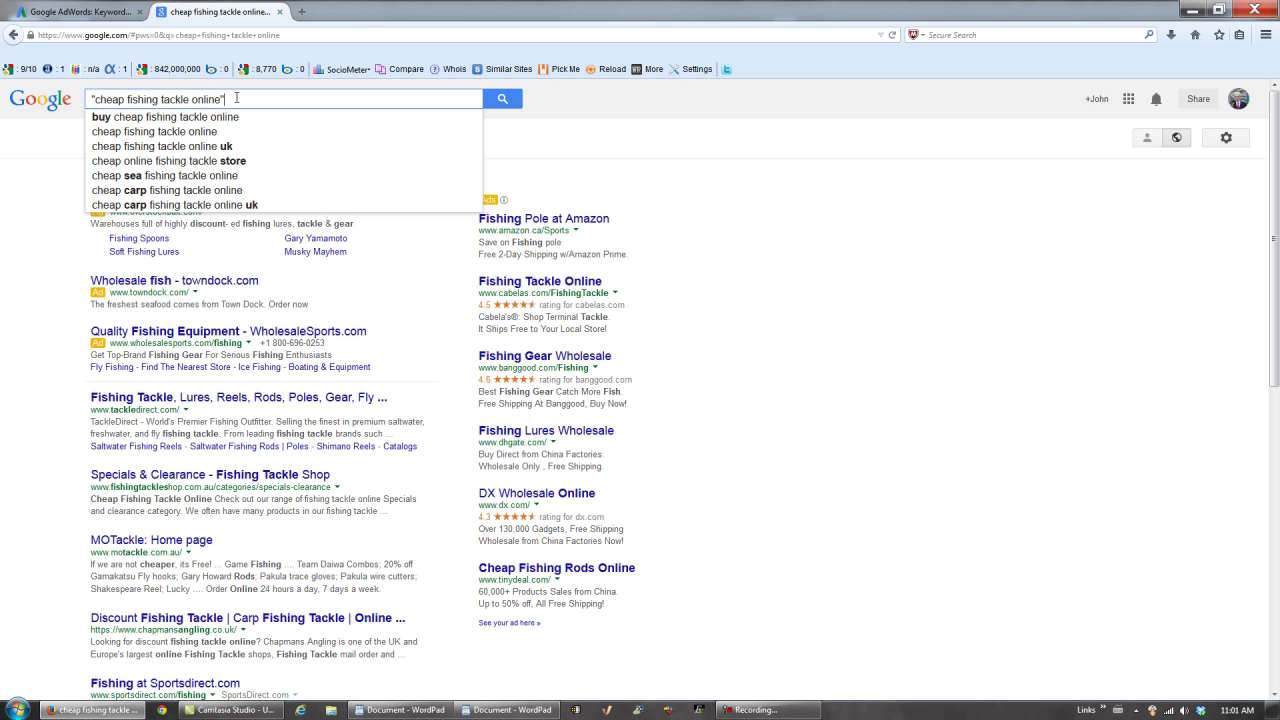
key("Return")
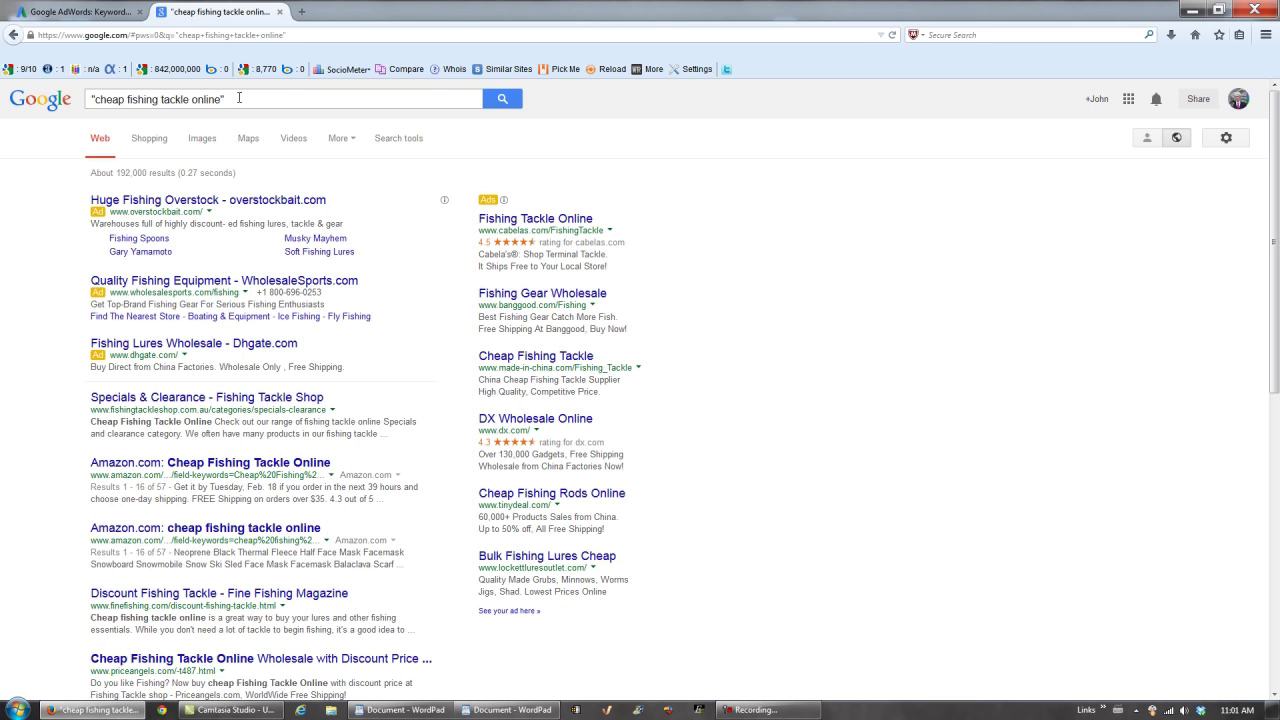
Show video results for "cheap fishing tackle online", which return only 1 result
left_click(293, 142)
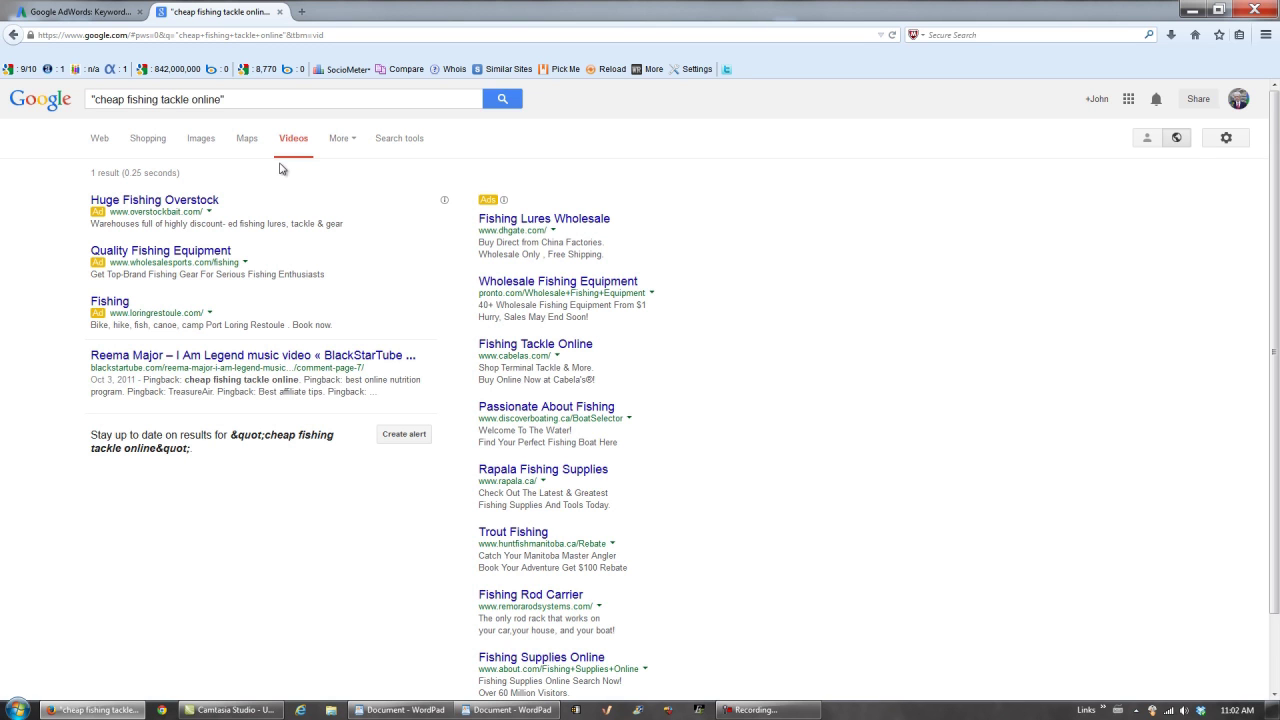
Paste 'cheap fishing tackle online' as the third keyword line in WordPad, then minimise WordPad
left_click(381, 710)
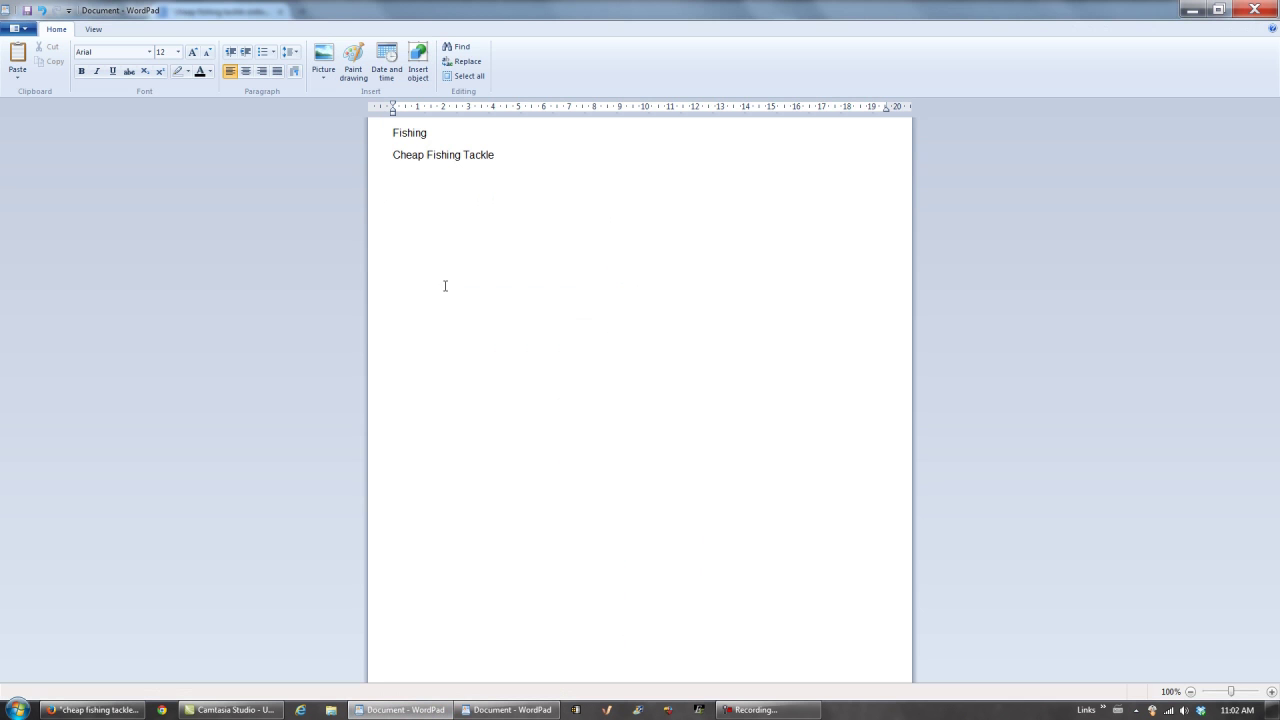
key("ctrl+v")
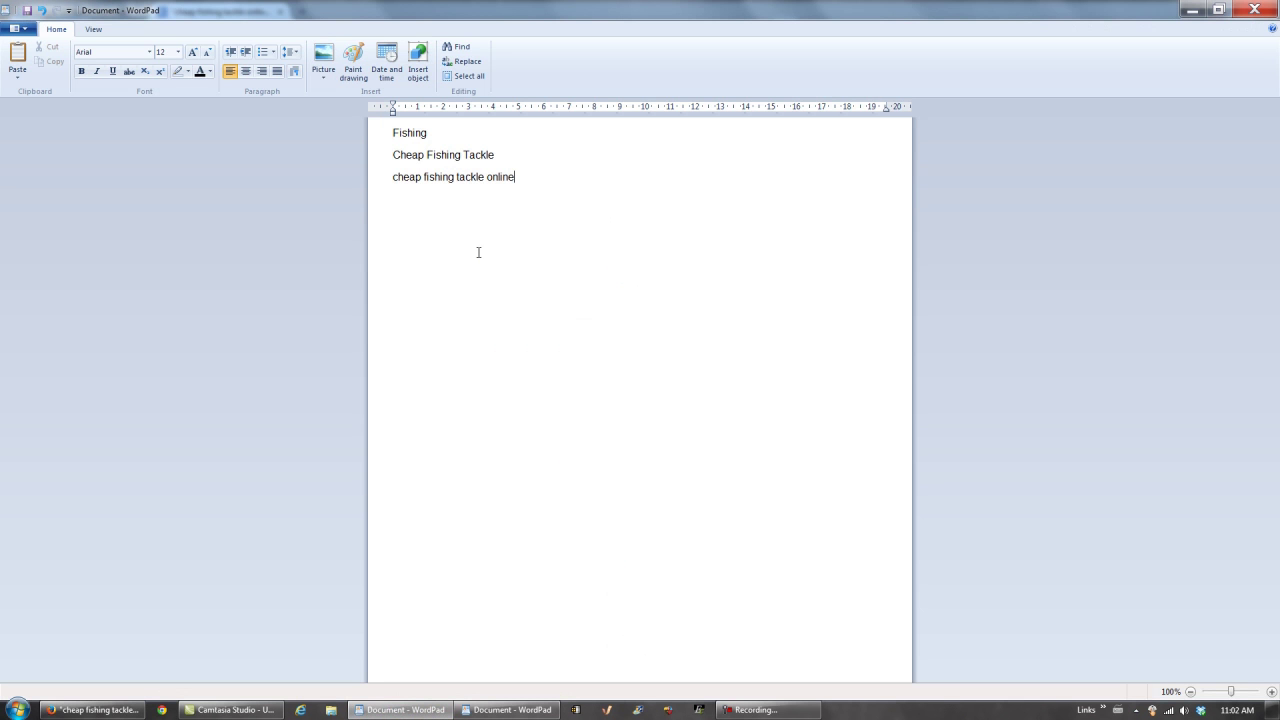
left_click(405, 711)
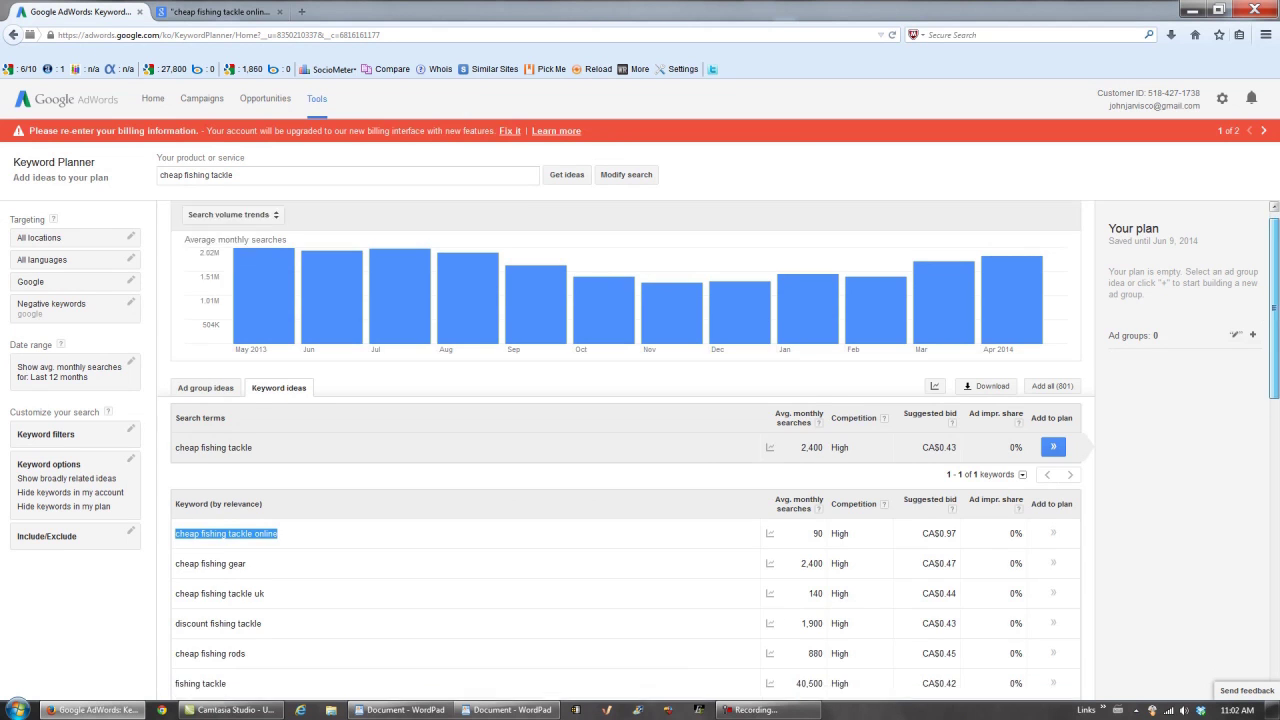
Copy the 'cheap sea fishing tackle' idea (140 monthly searches) and select Google's current query
scroll(625, 450, "down", 5)
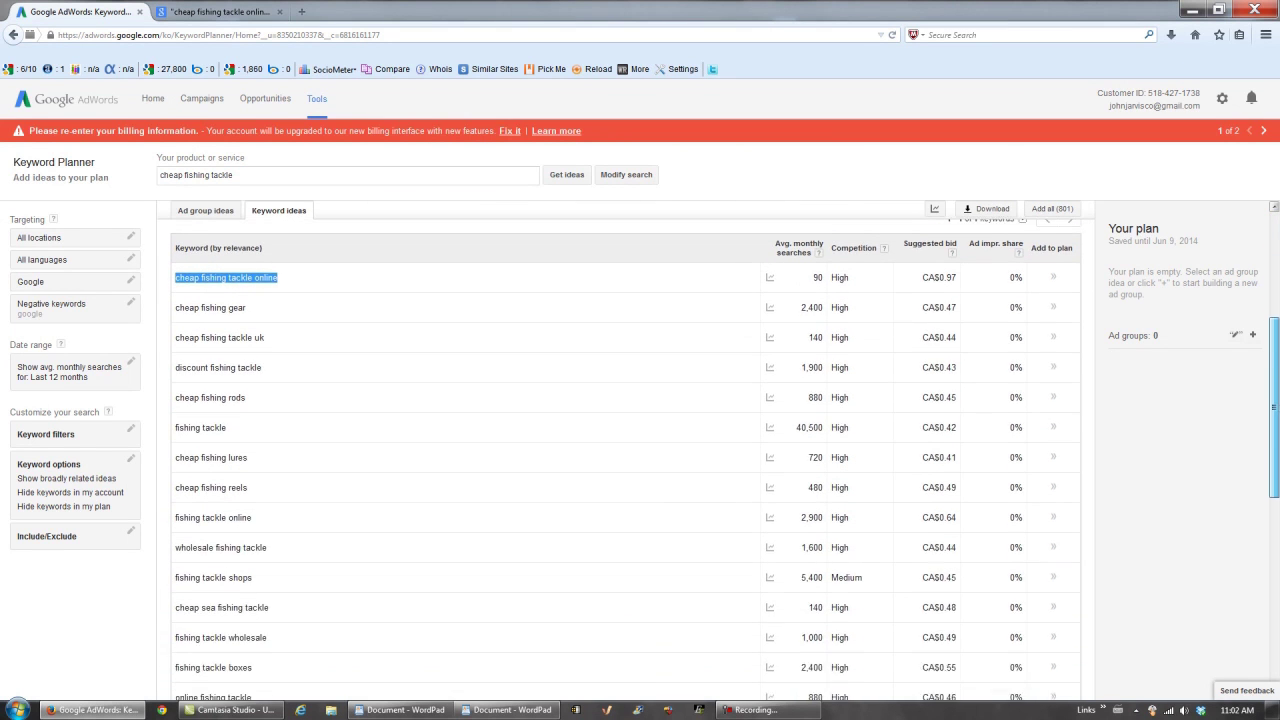
scroll(625, 450, "down", 3)
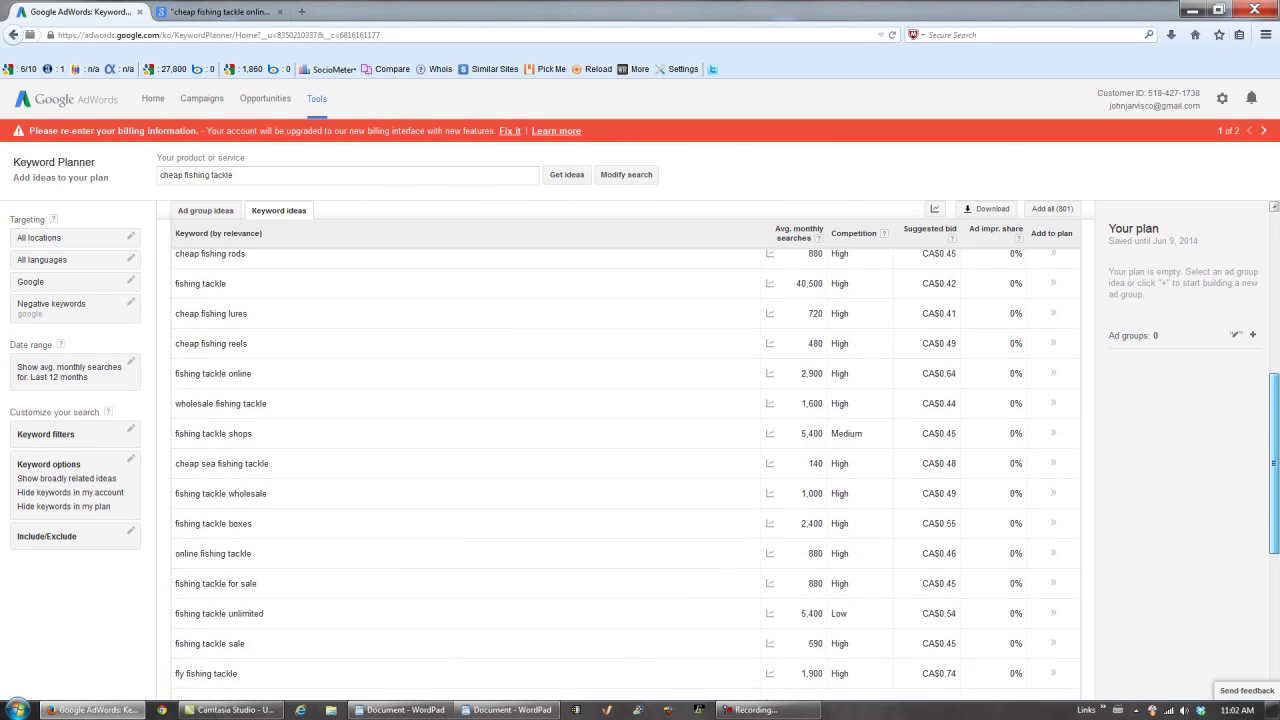
scroll(625, 450, "down", 2)
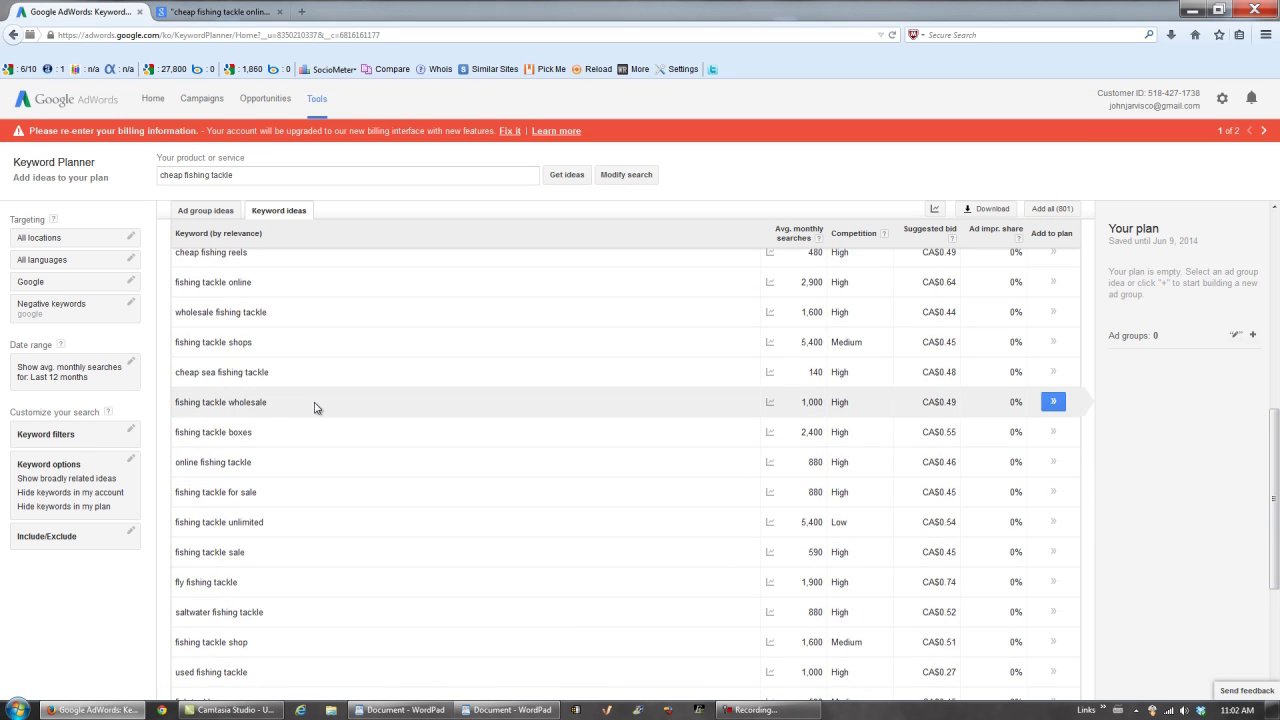
left_click_drag(271, 381, 175, 381)
right_click(207, 378)
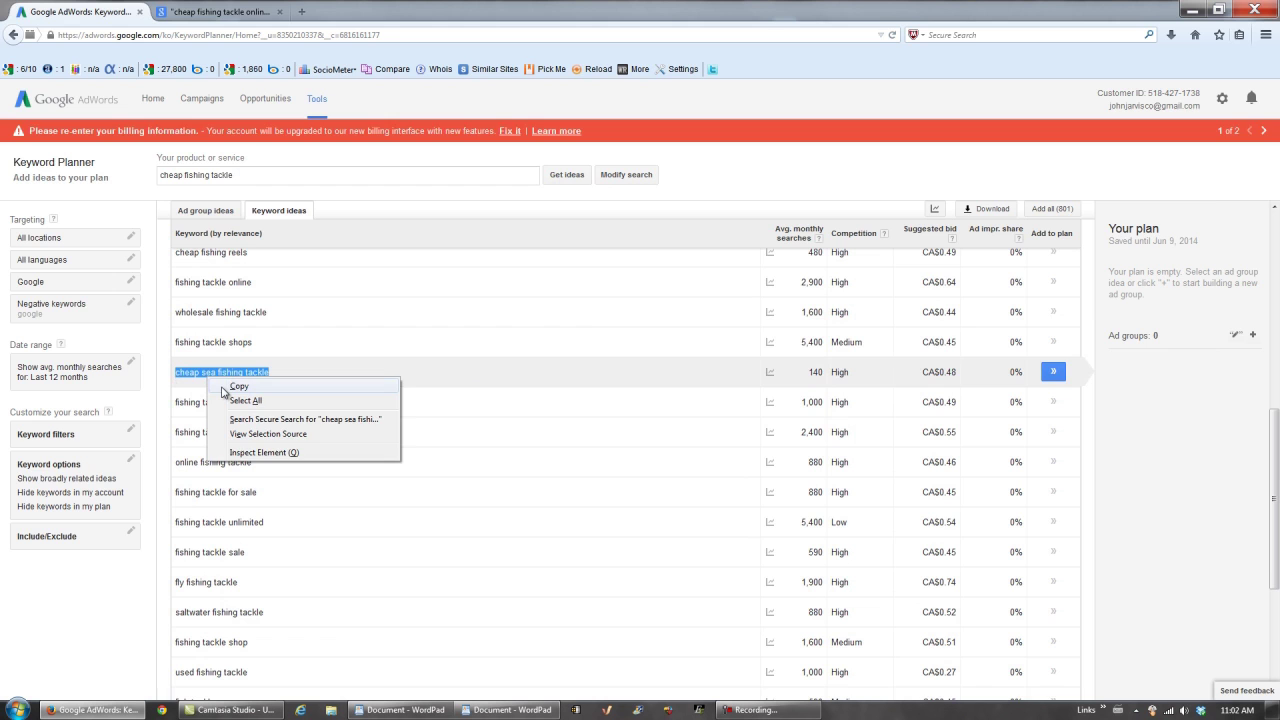
left_click(228, 390)
left_click(222, 12)
left_click_drag(240, 99, 2, 108)
Search Google for cheap sea fishing tackle, which gives about 423,000 results
key("ctrl+v")
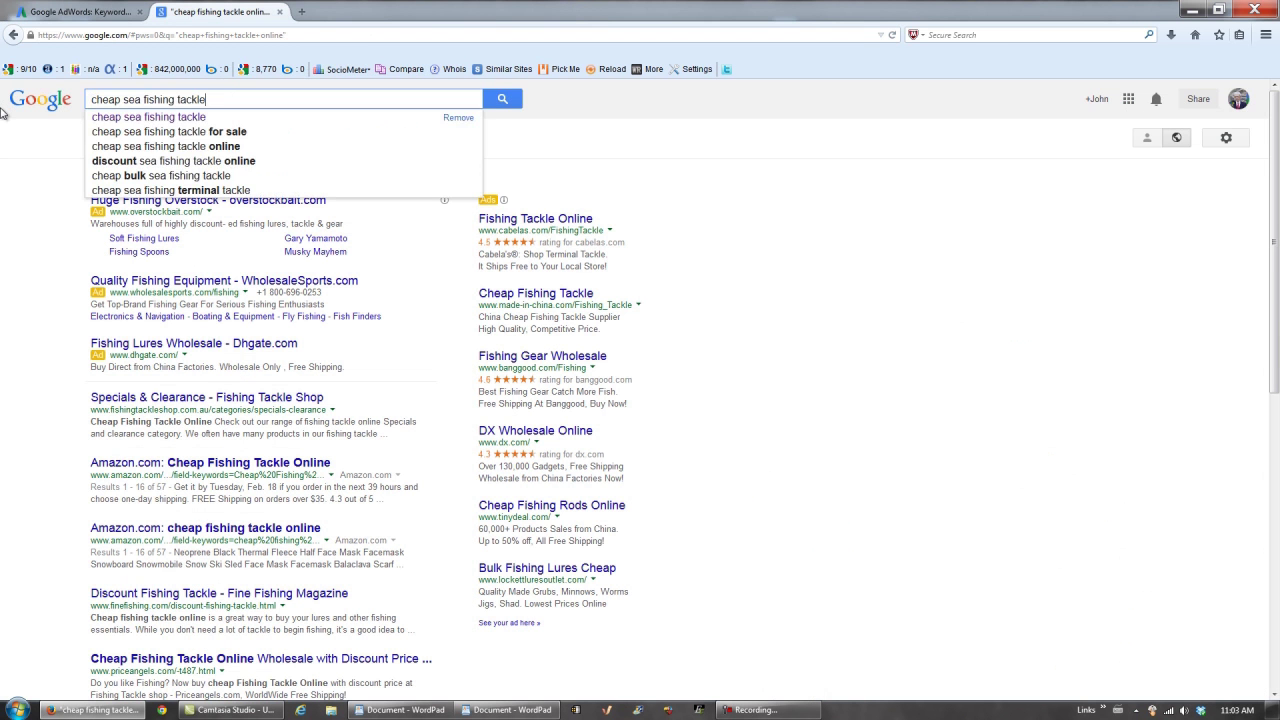
key("Return")
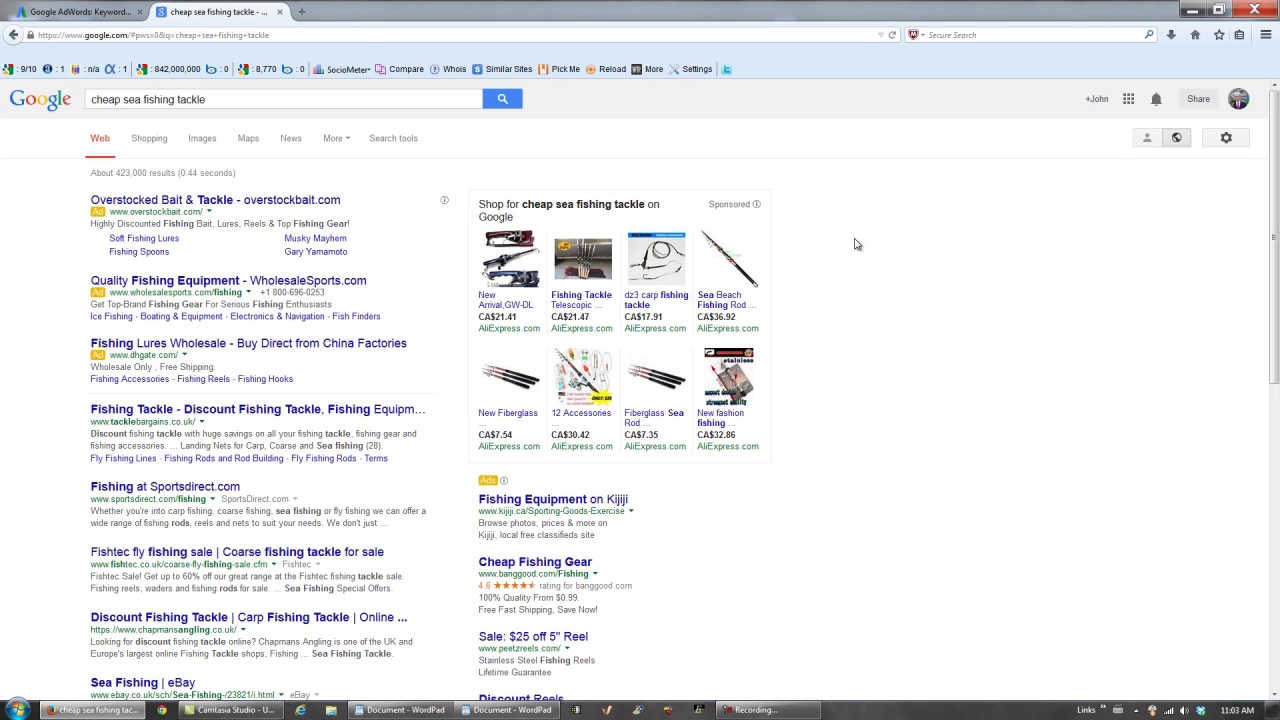
left_click_drag(1276, 180, 1277, 440)
scroll(1013, 340, "up", 5)
Rerun it as the exact phrase "cheap sea fishing tackle", which gives about 106,000 results
left_click(91, 101)
type("\"")
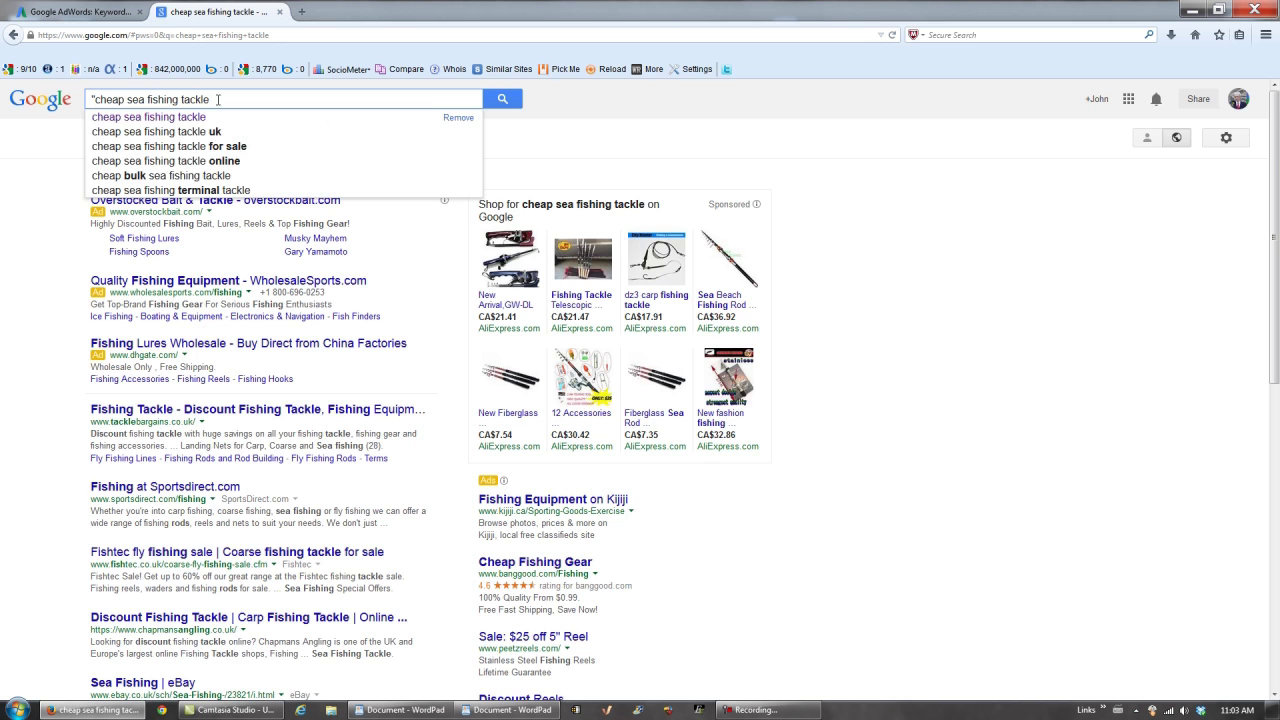
left_click(218, 100)
type("\"")
key("Return")
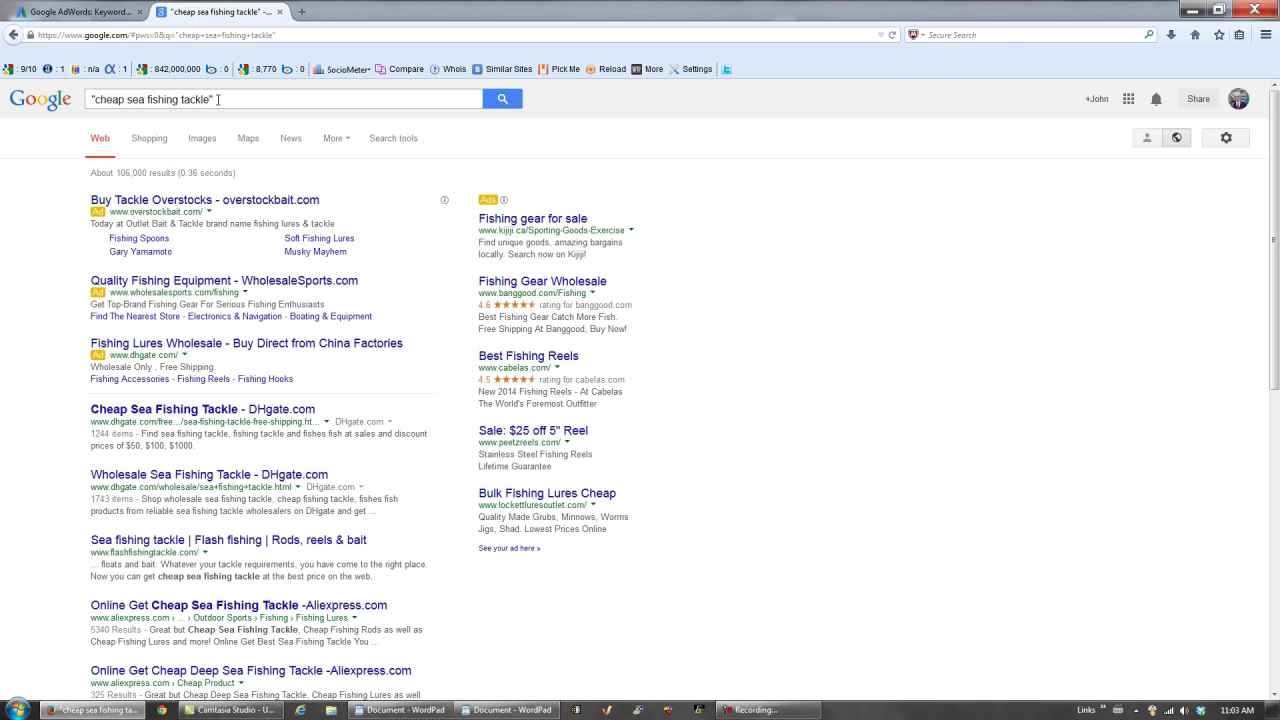
Show video results for "cheap sea fishing tackle" and highlight the 'No results found' message
left_click(329, 142)
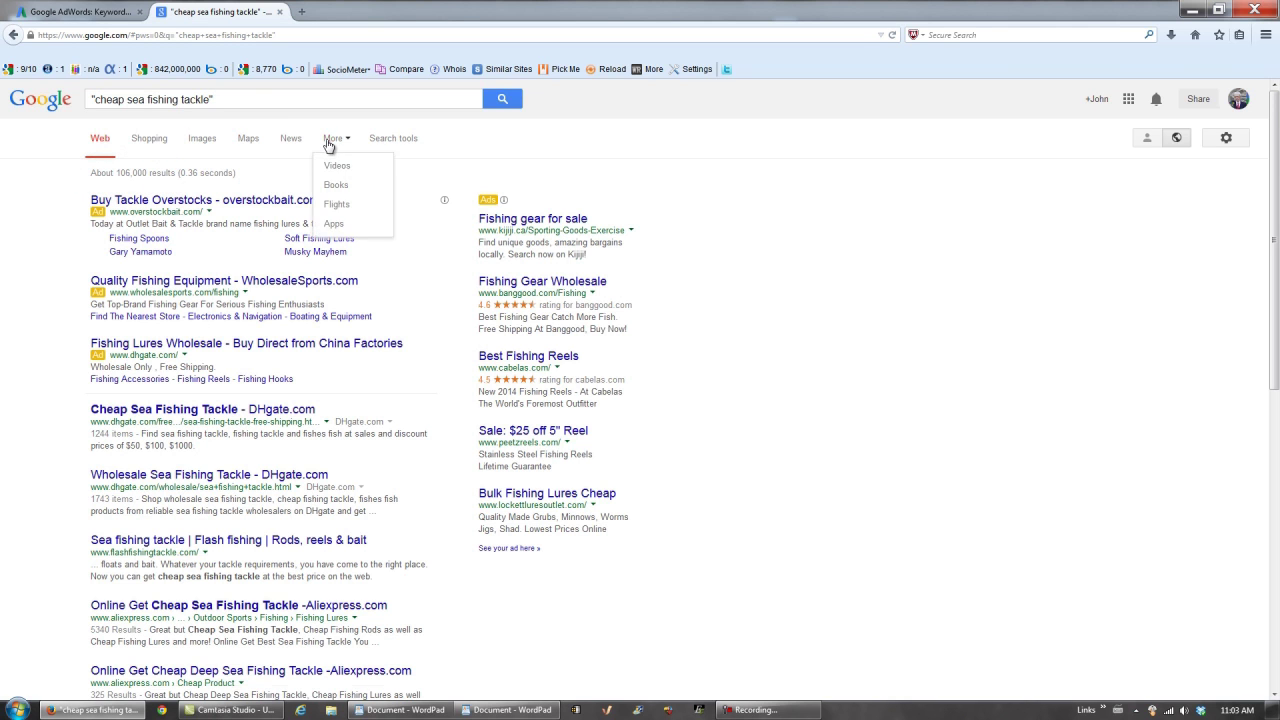
left_click(337, 165)
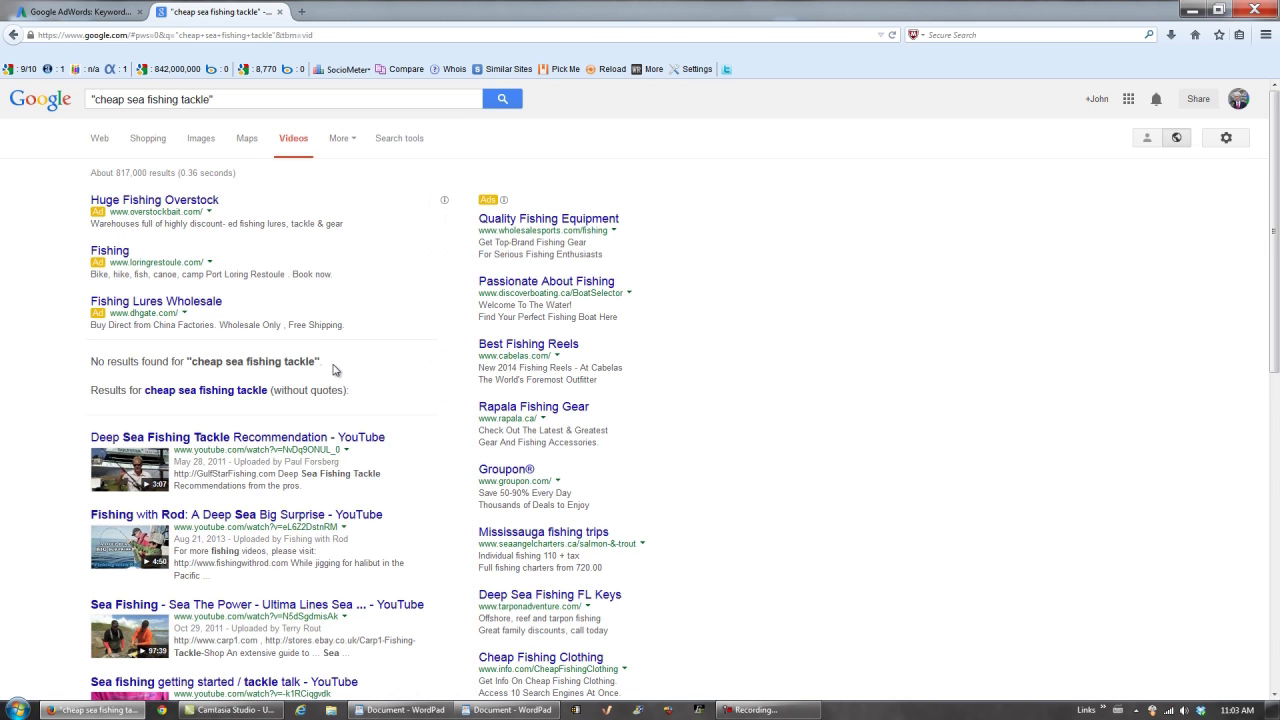
left_click_drag(329, 366, 85, 380)
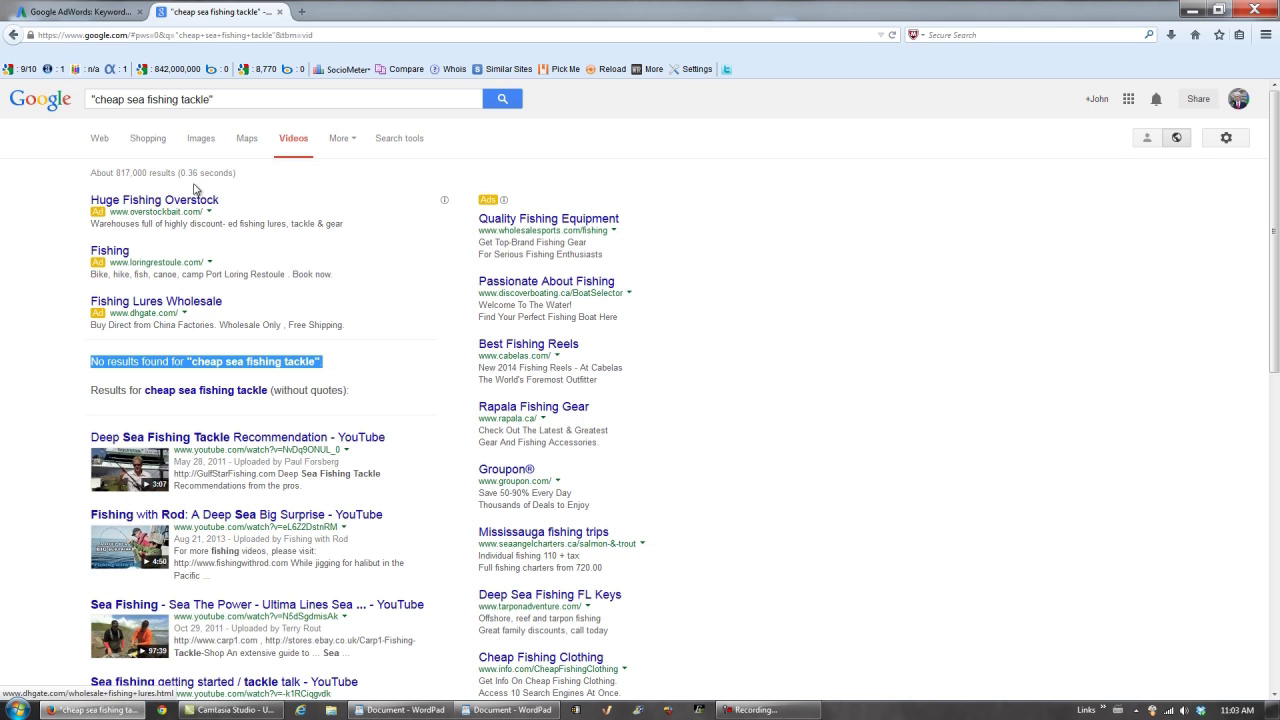
left_click(205, 100)
left_click_drag(205, 100, 97, 107)
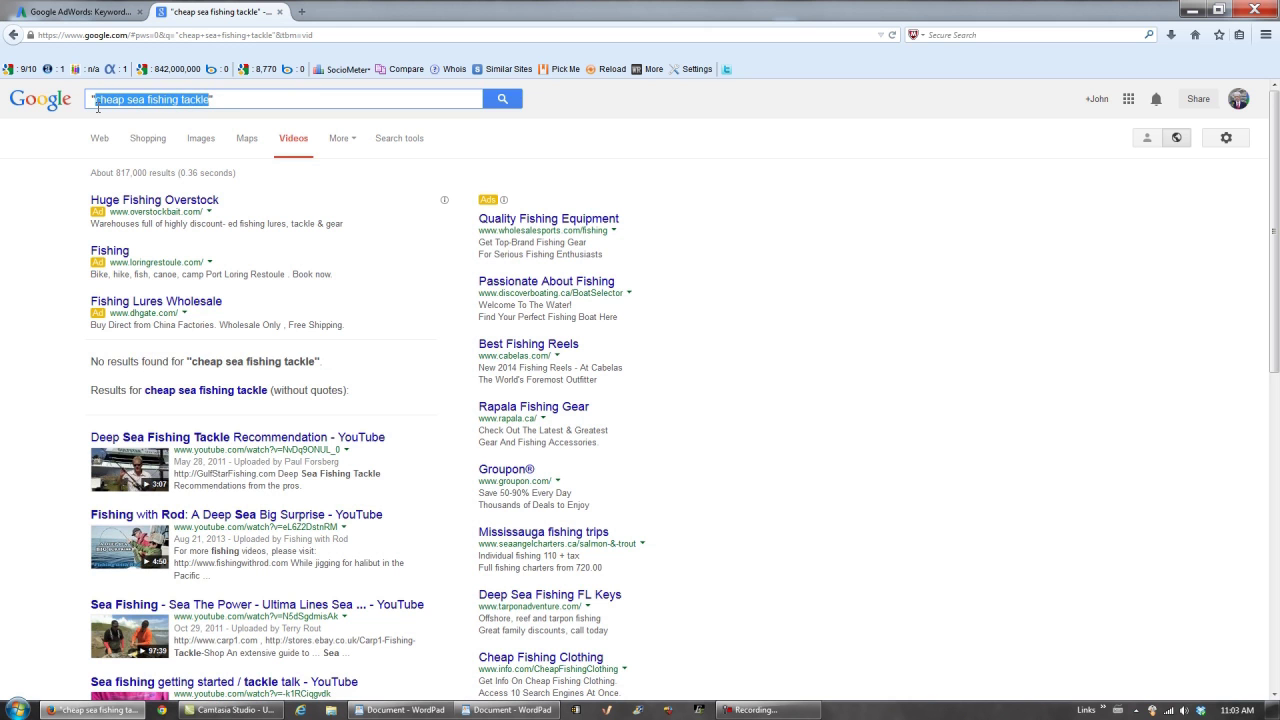
Paste 'cheap sea fishing tackle' as the fourth keyword line in WordPad, then minimise WordPad
left_click(403, 710)
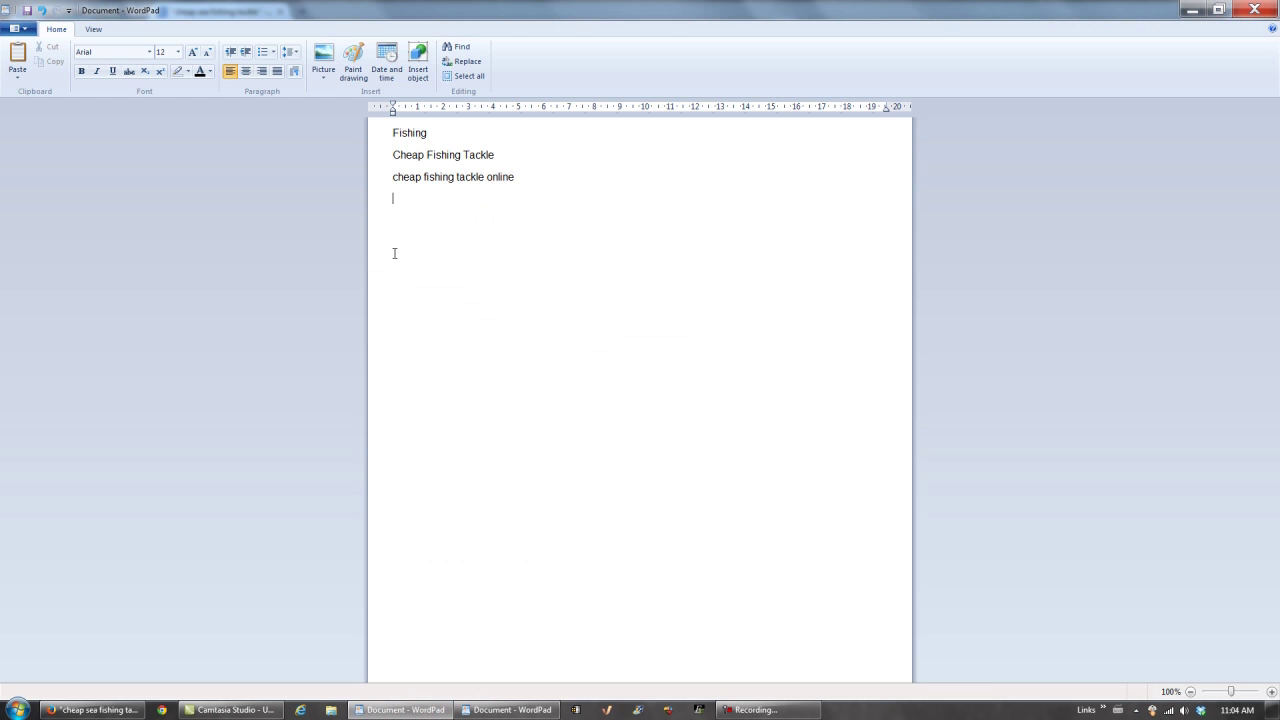
key("ctrl+v")
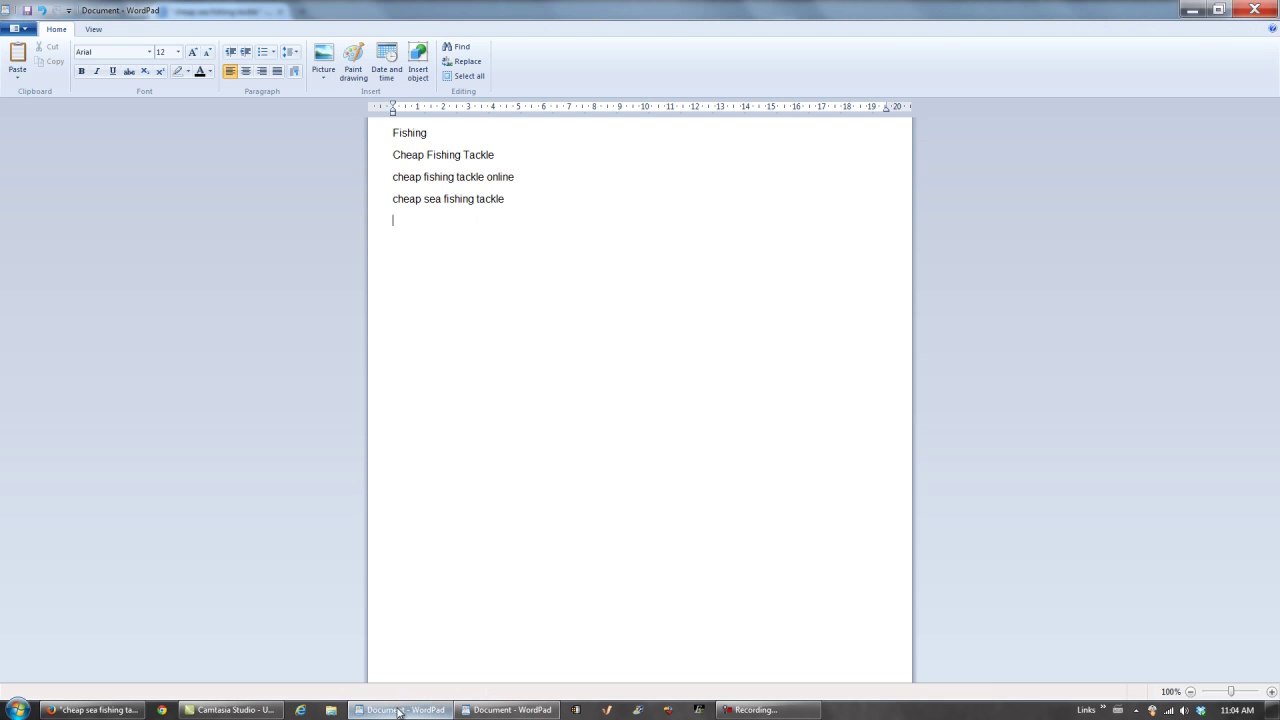
left_click(405, 700)
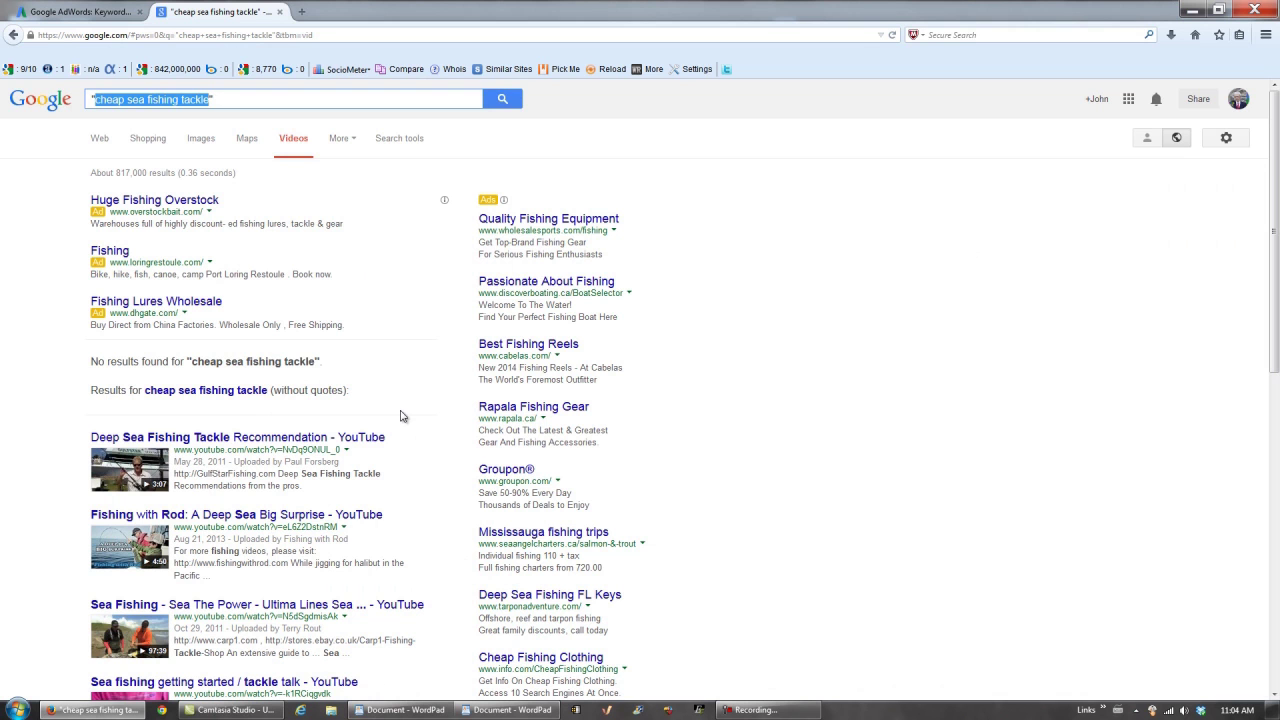
On page two of keyword ideas, select 'second hand fishing tackle' (880 monthly searches, High competition)
left_click(85, 15)
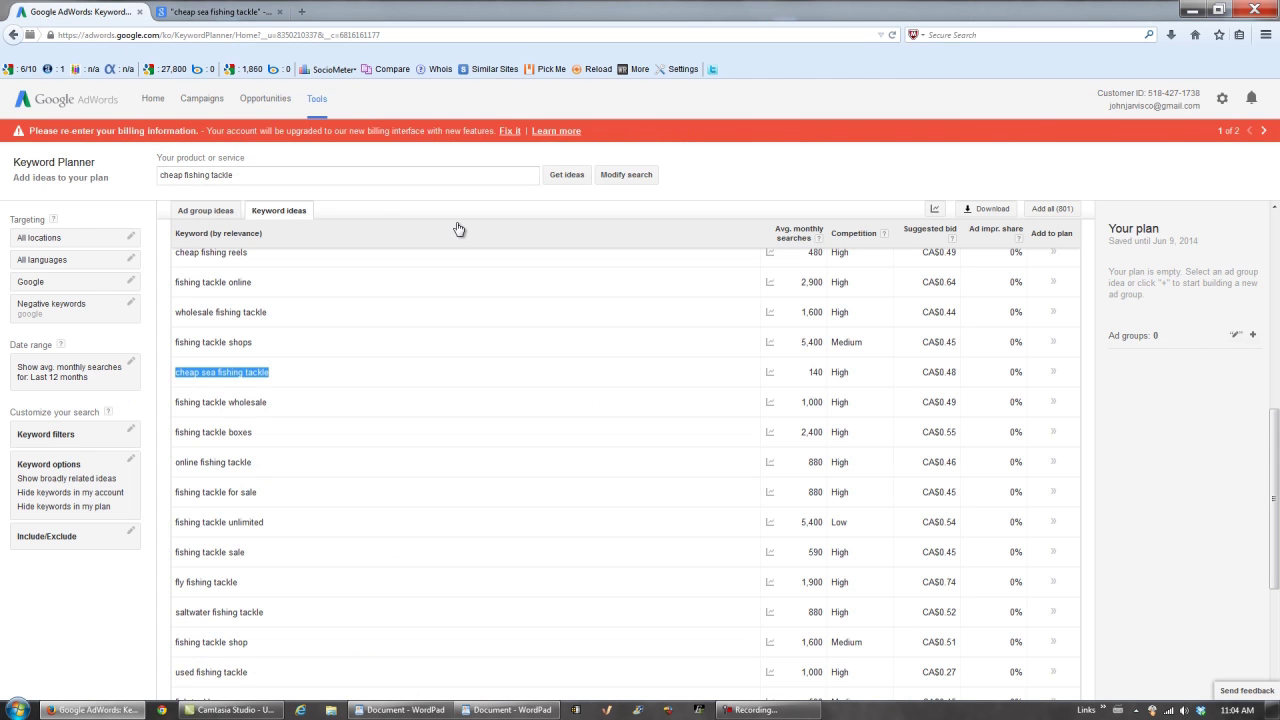
scroll(1273, 500, "down", 4)
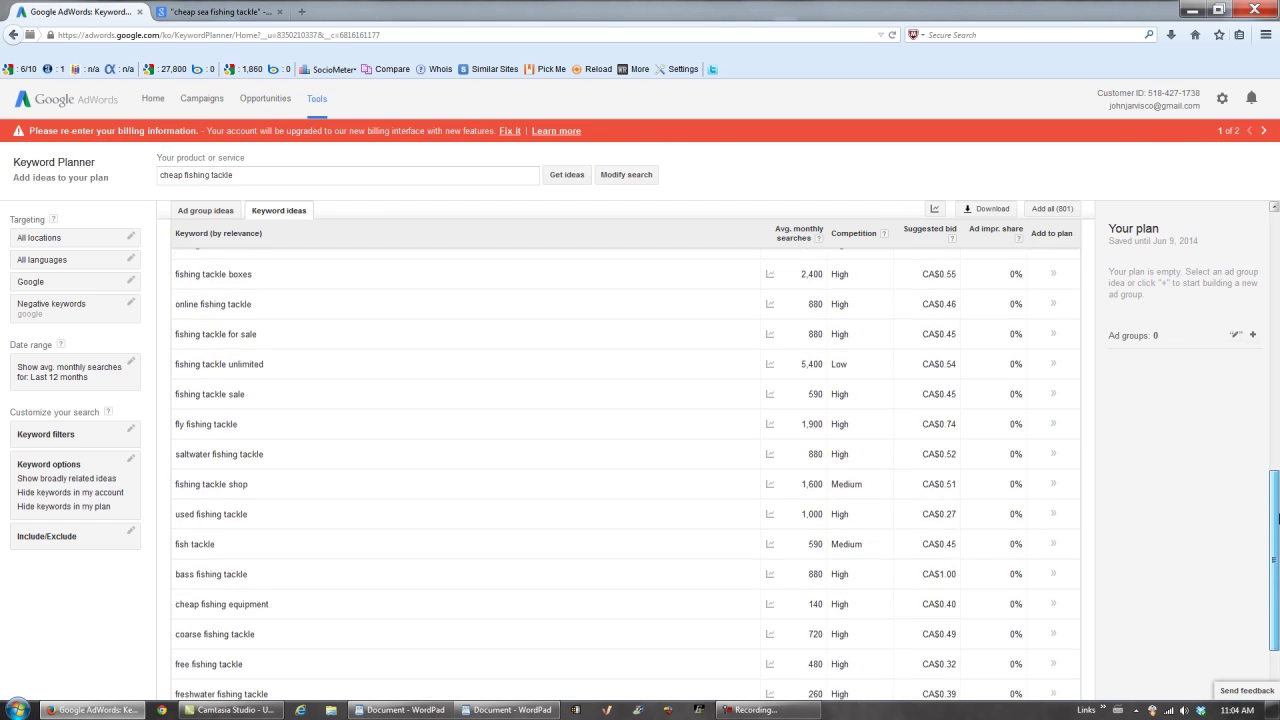
scroll(1276, 568, "down", 1)
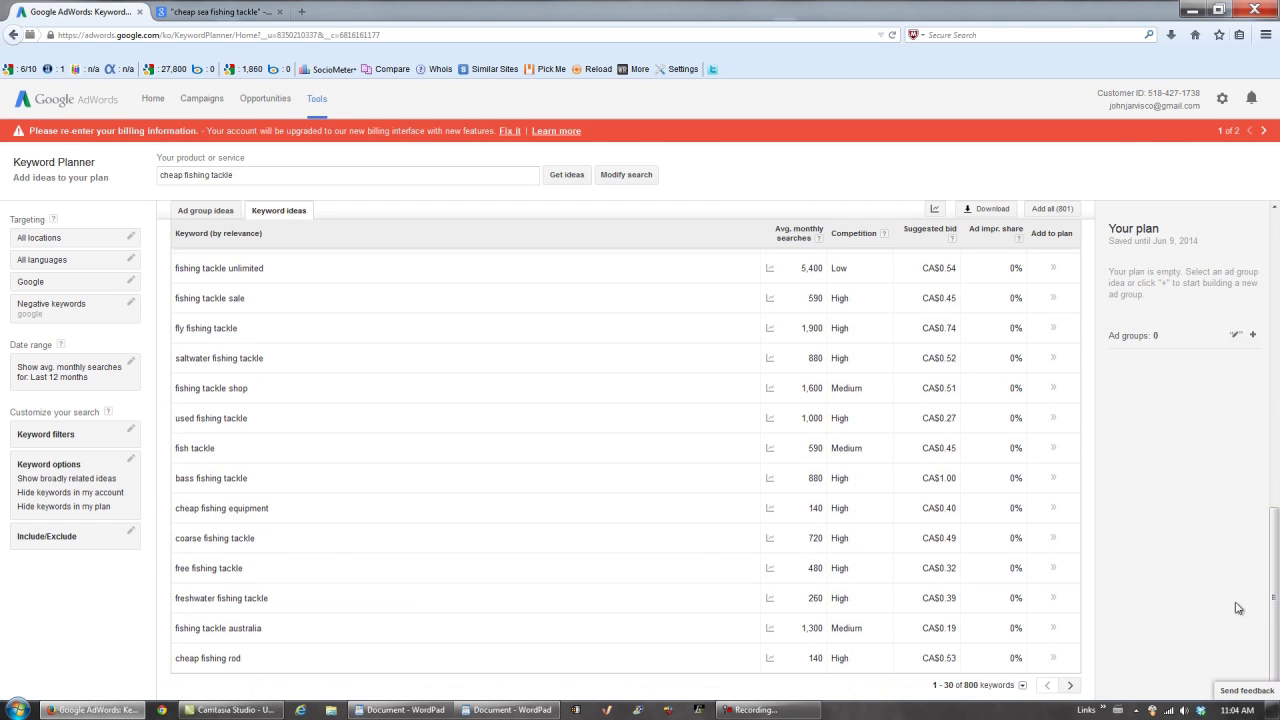
left_click(1070, 687)
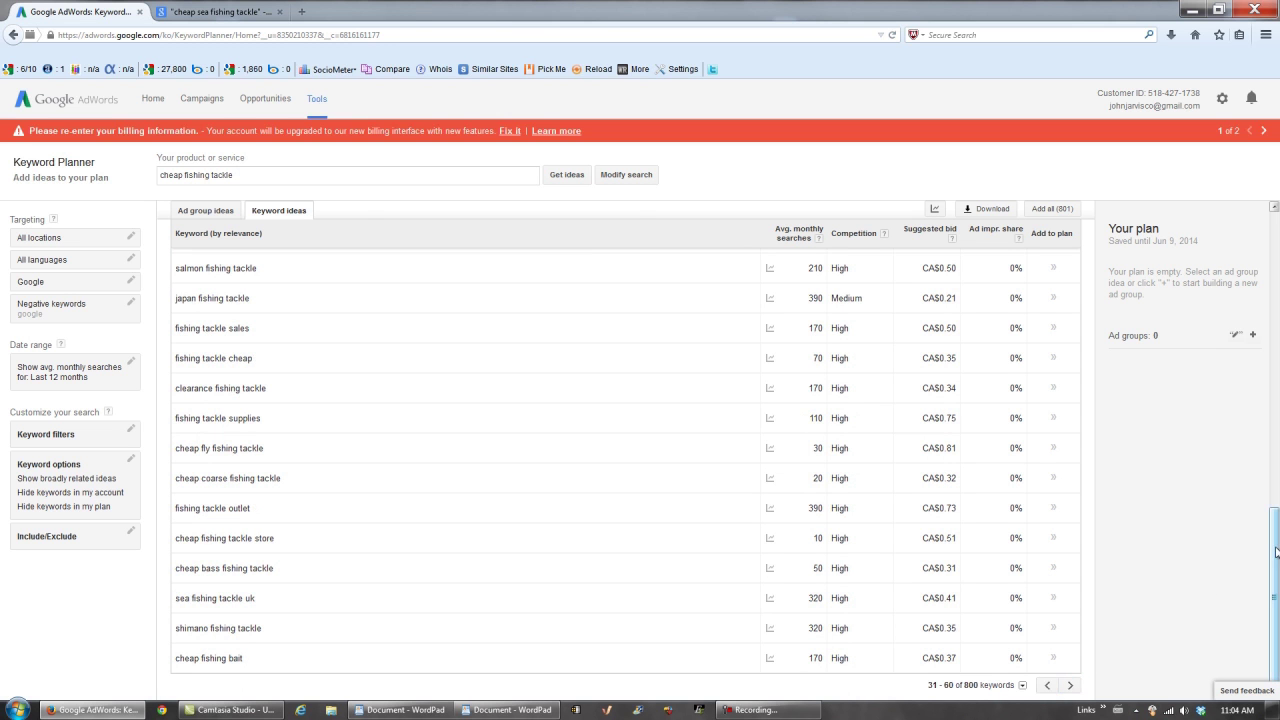
left_click_drag(1274, 560, 1277, 387)
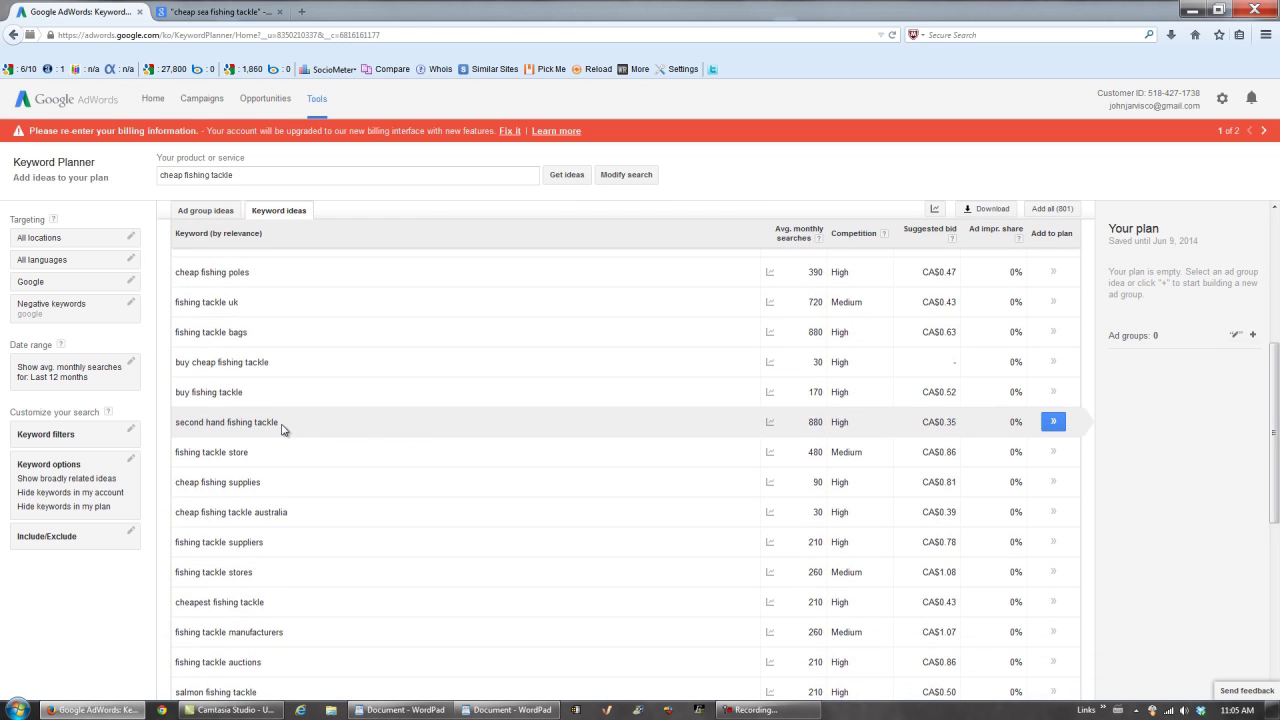
left_click_drag(284, 426, 177, 428)
key("ctrl+c")
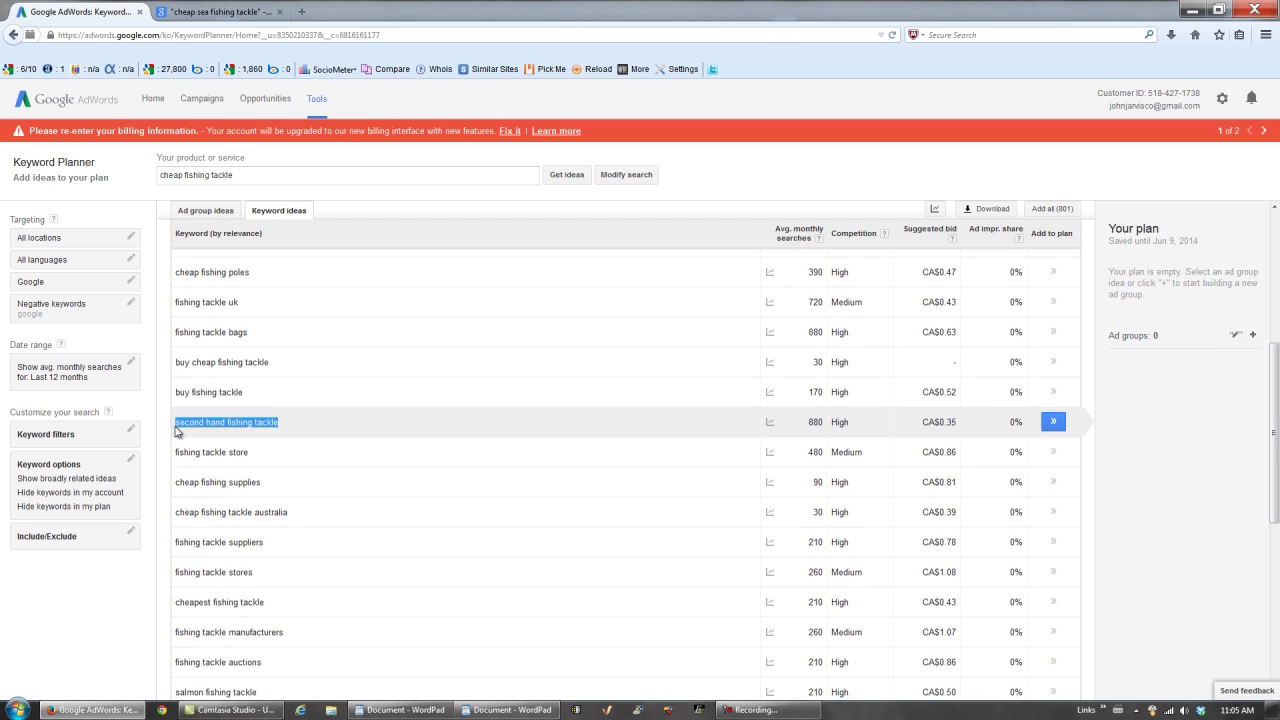
left_click(229, 12)
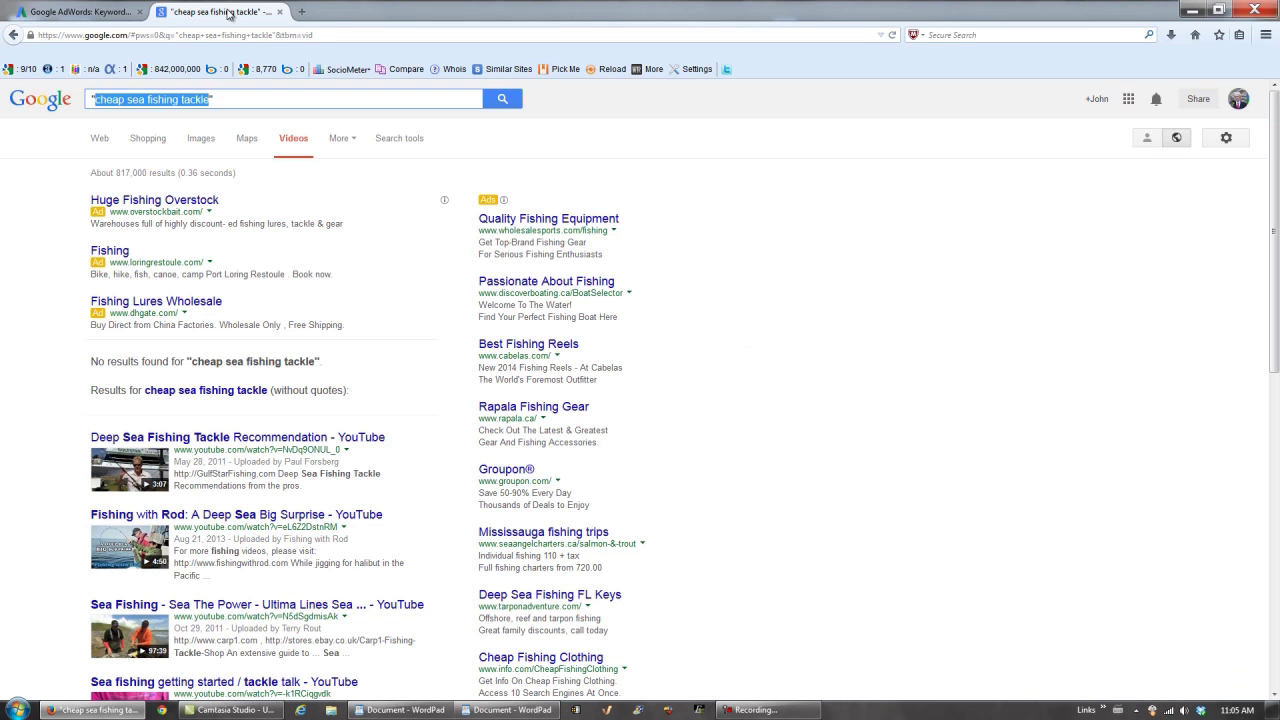
Search the exact phrase "second hand fishing tackle" and mark its web count of about 120,000
key("ctrl+v")
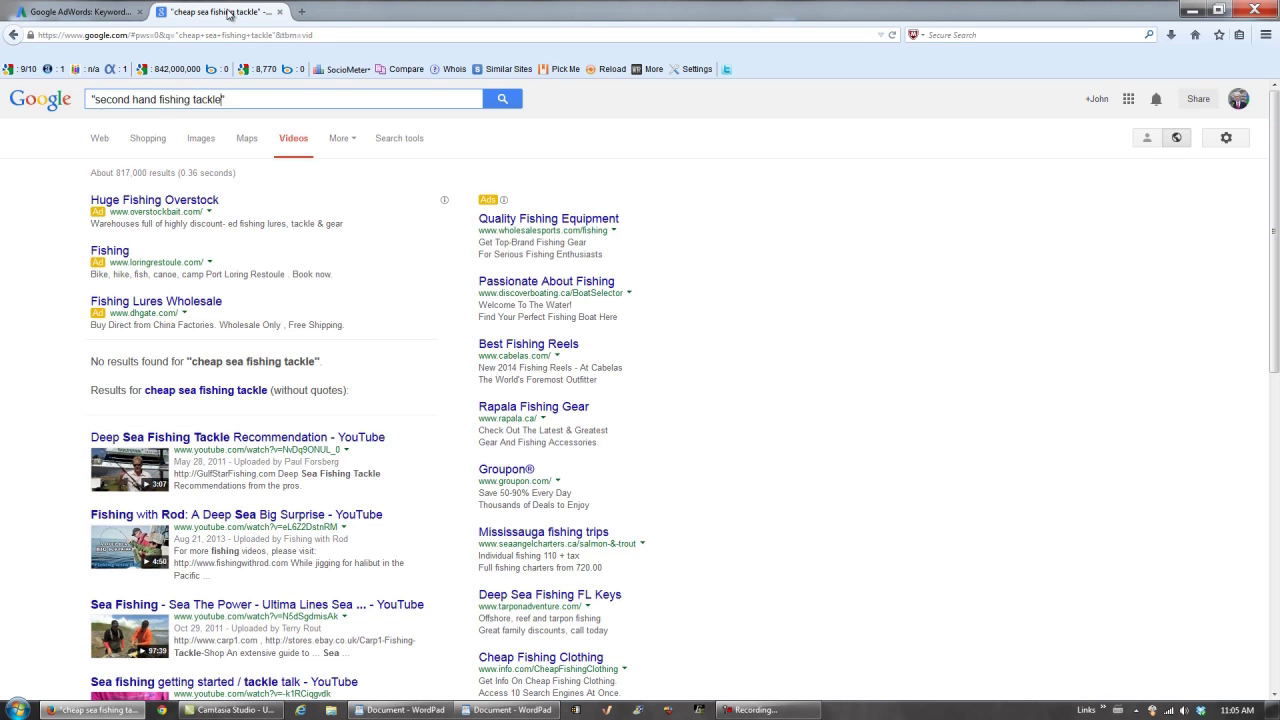
left_click(505, 100)
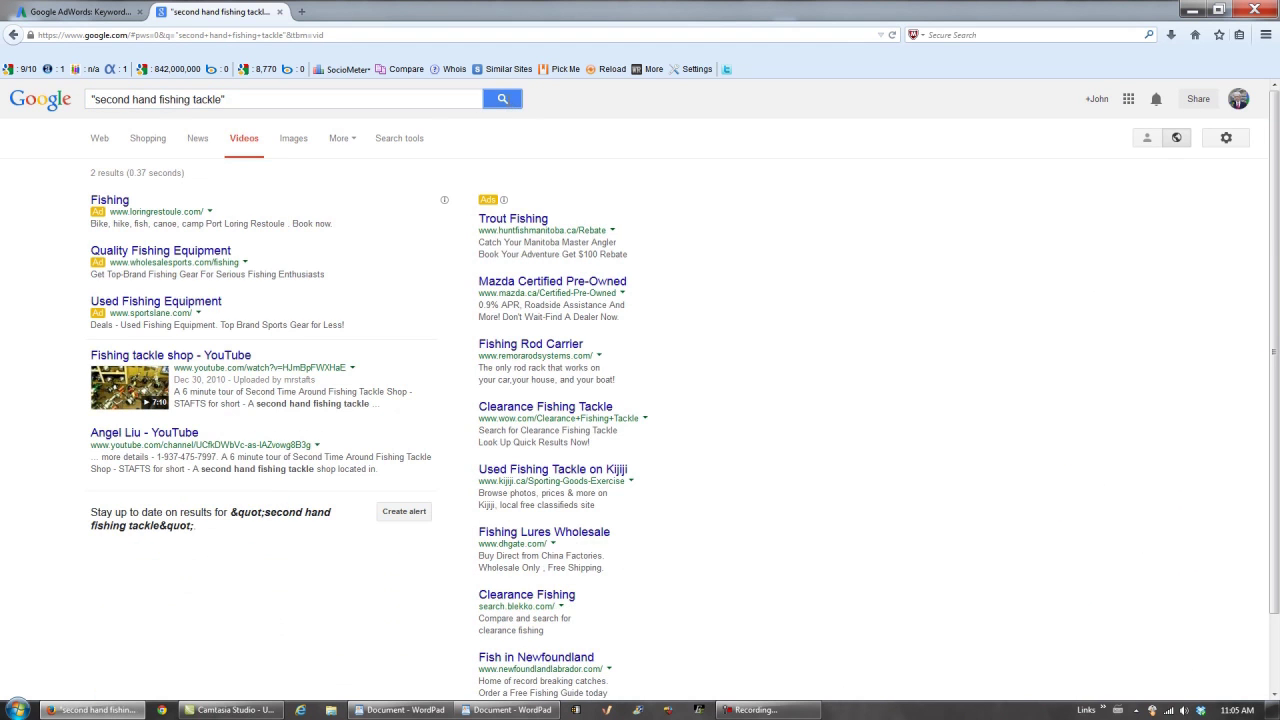
left_click(99, 140)
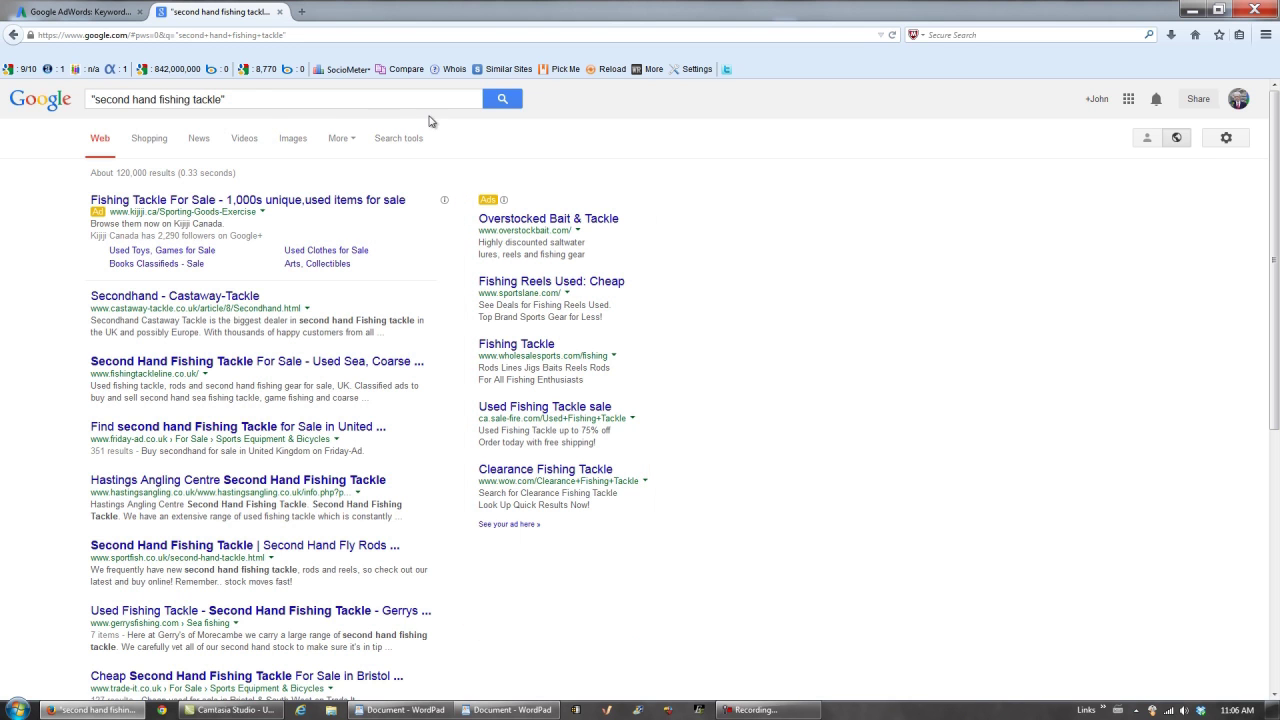
double_click(144, 173)
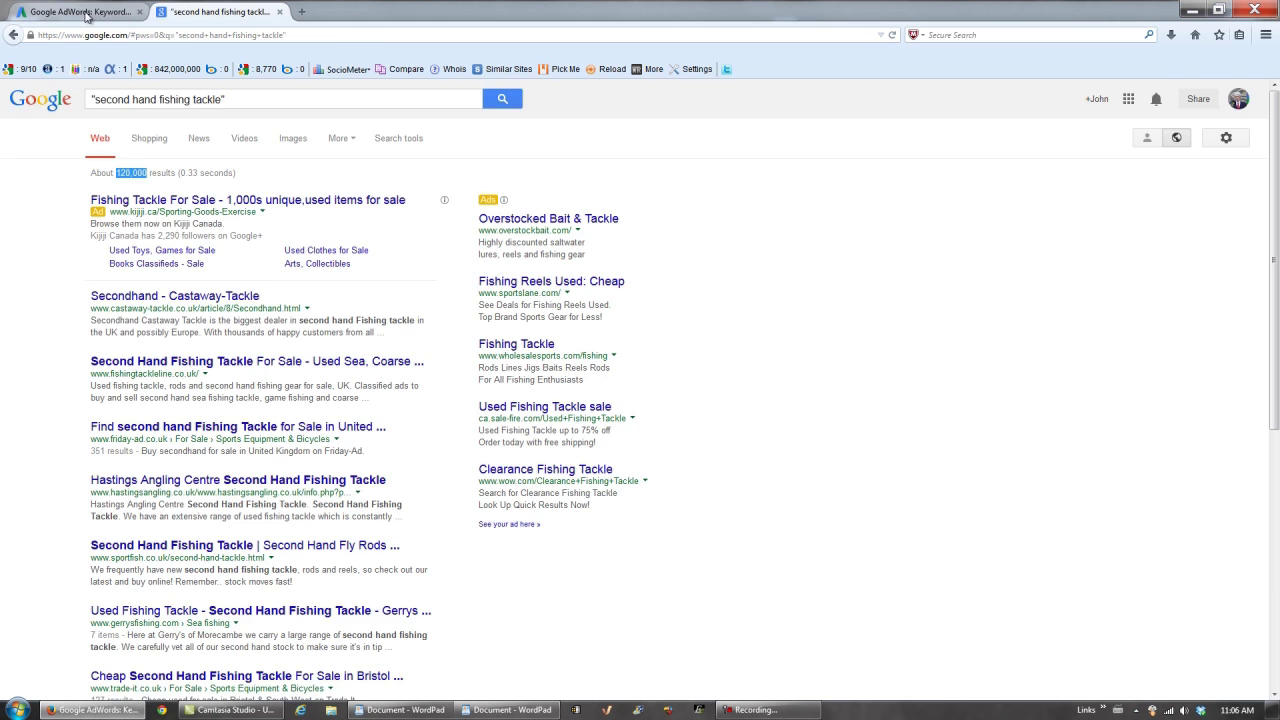
left_click(86, 13)
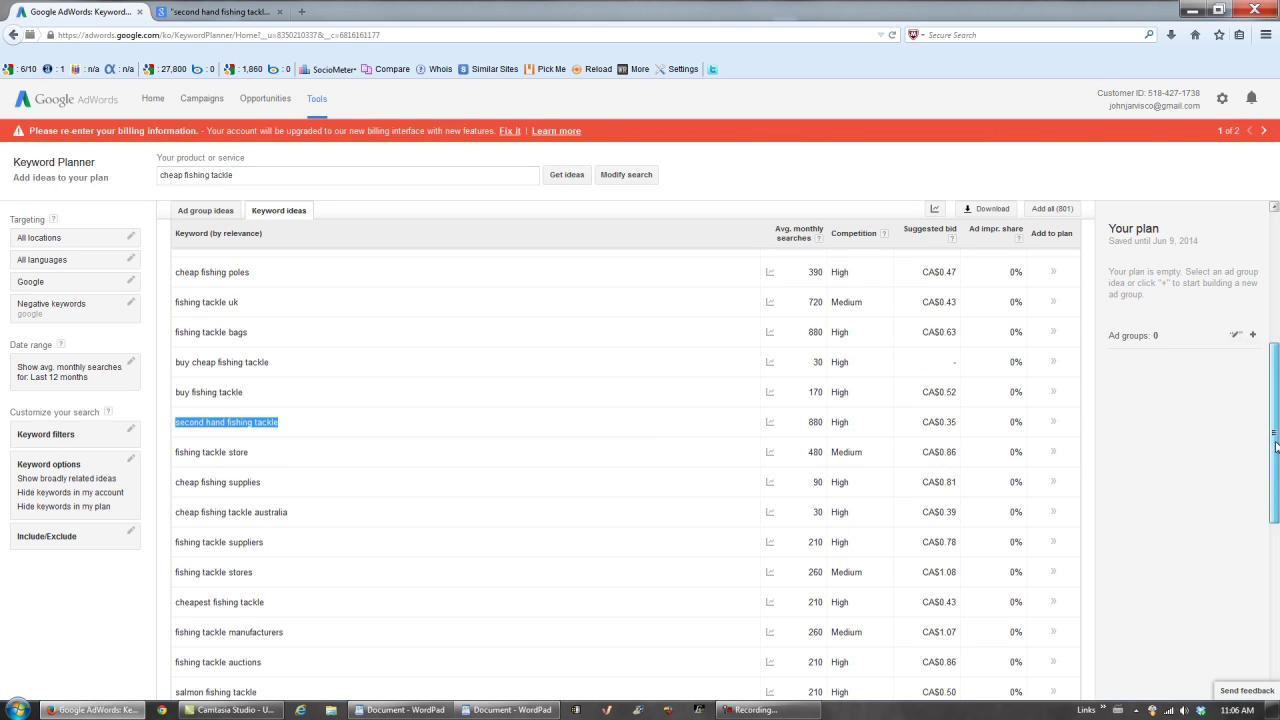
Copy the keyword 'cheap bass fishing tackle' (50 monthly searches, High competition) from the Keyword Planner table
left_click_drag(1277, 448, 1277, 630)
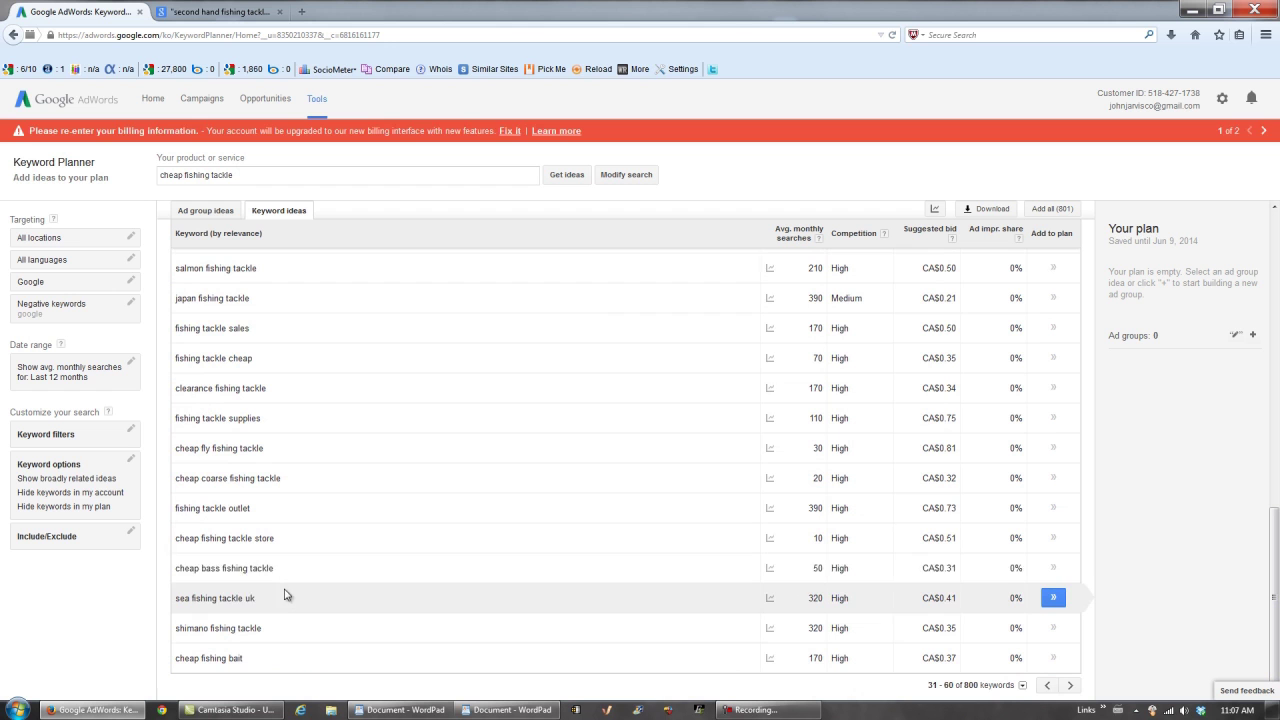
left_click_drag(280, 574, 174, 570)
key("ctrl+c")
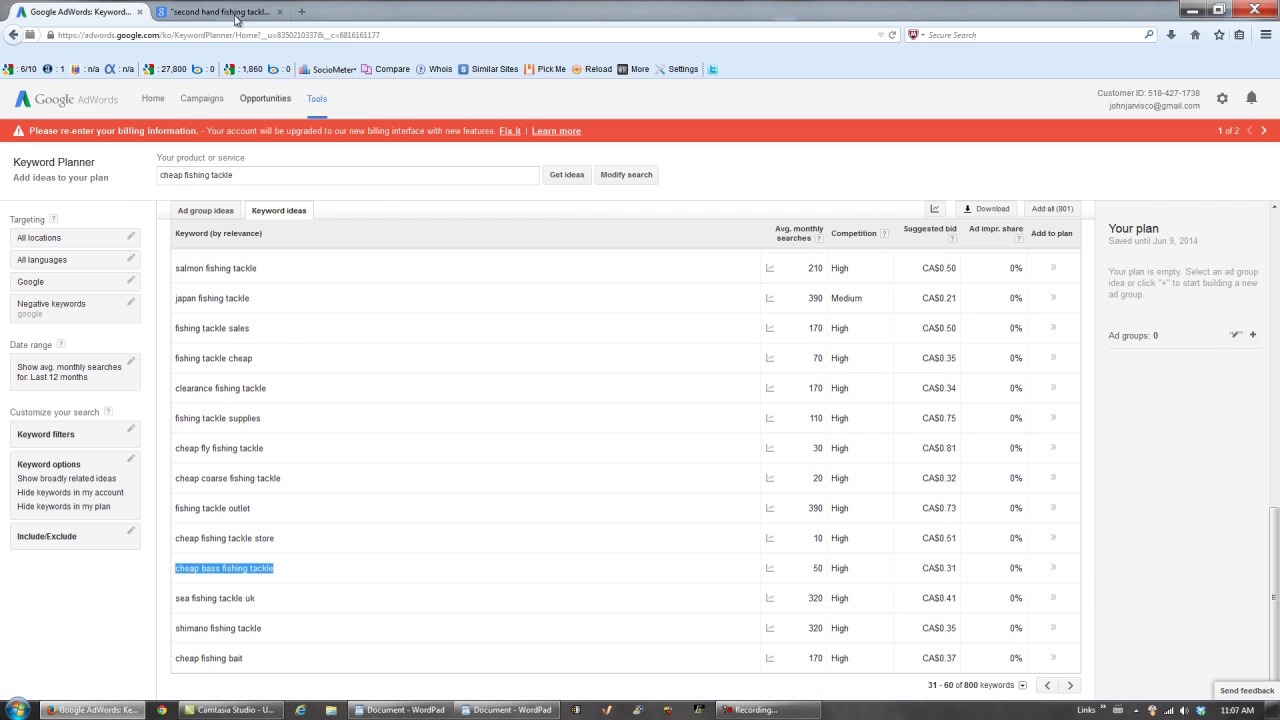
left_click(220, 12)
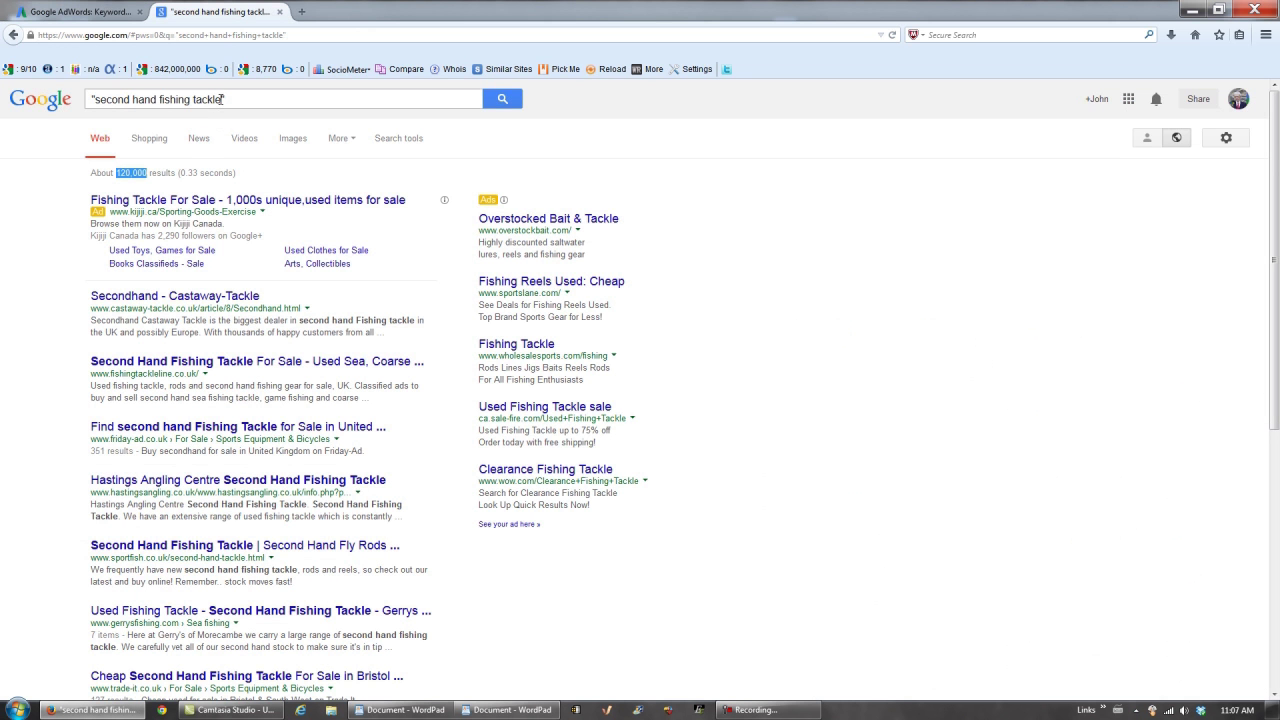
Search Google for the quoted phrase "cheap bass fishing tackle", giving about 94,800 web results
left_click_drag(222, 99, 94, 99)
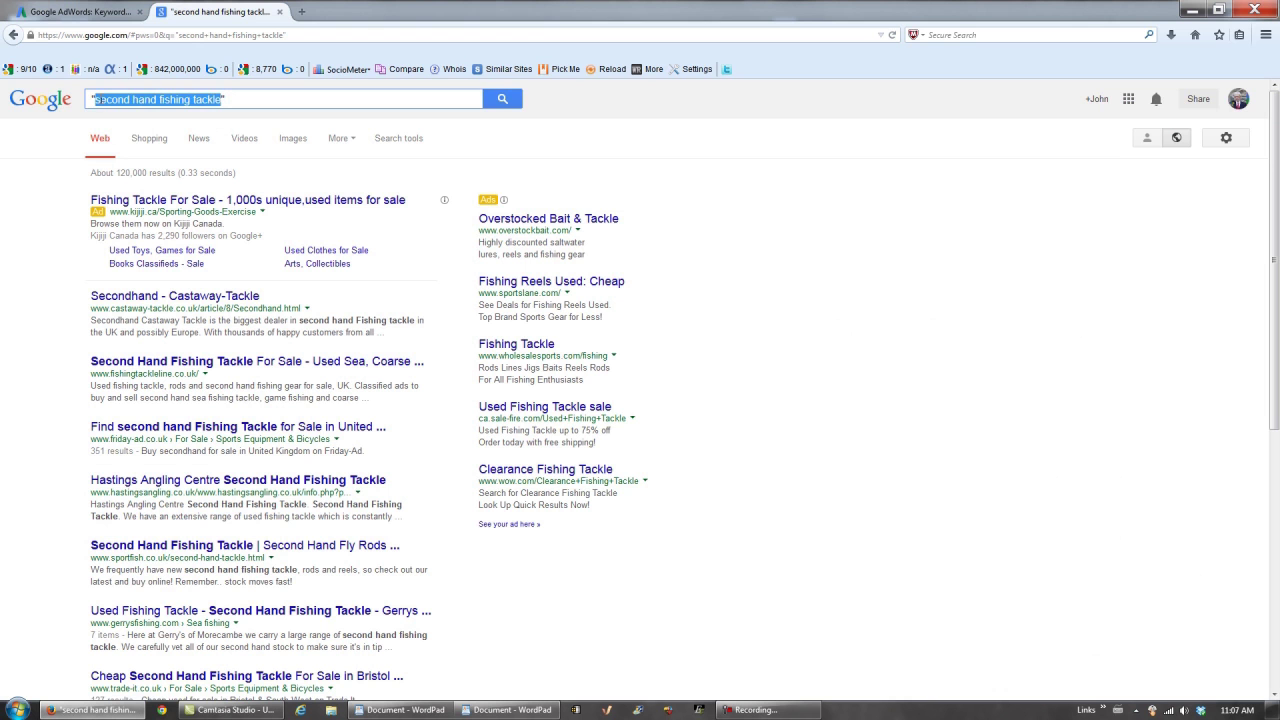
key("ctrl+v")
left_click(503, 99)
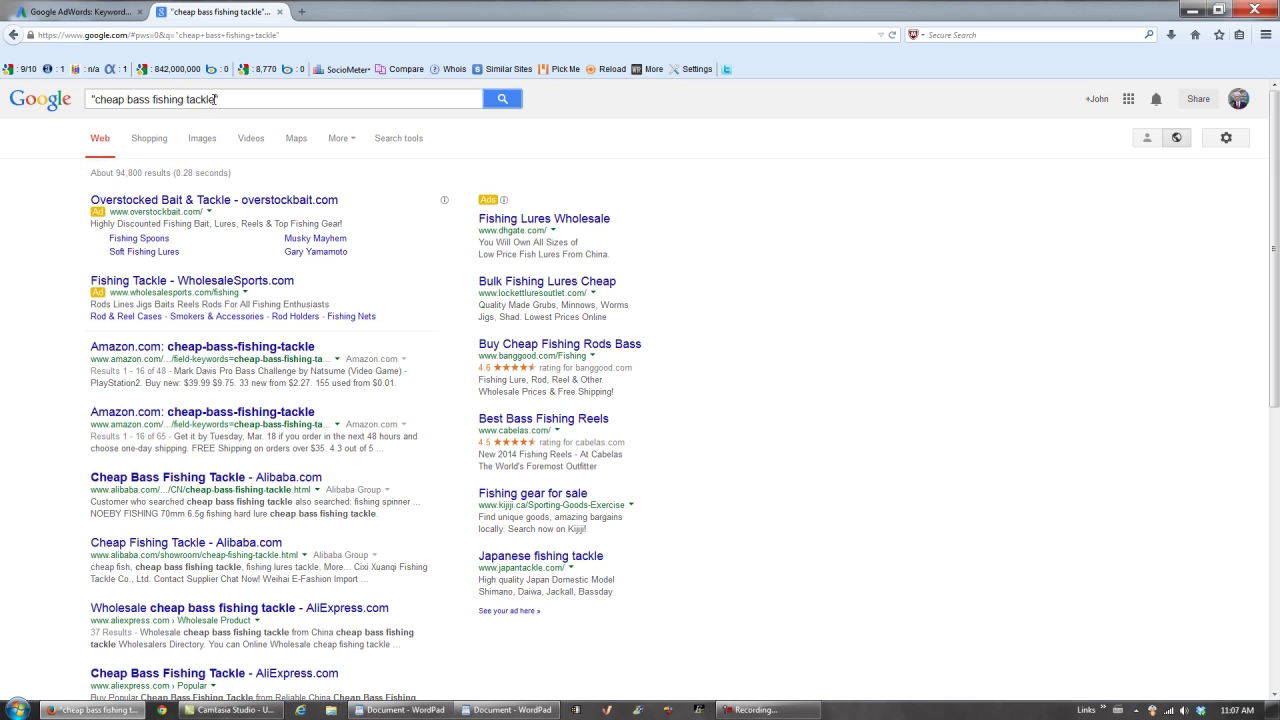
Check the Videos results for the exact phrase, which show no results found
left_click_drag(215, 99, 96, 103)
key("ctrl+c")
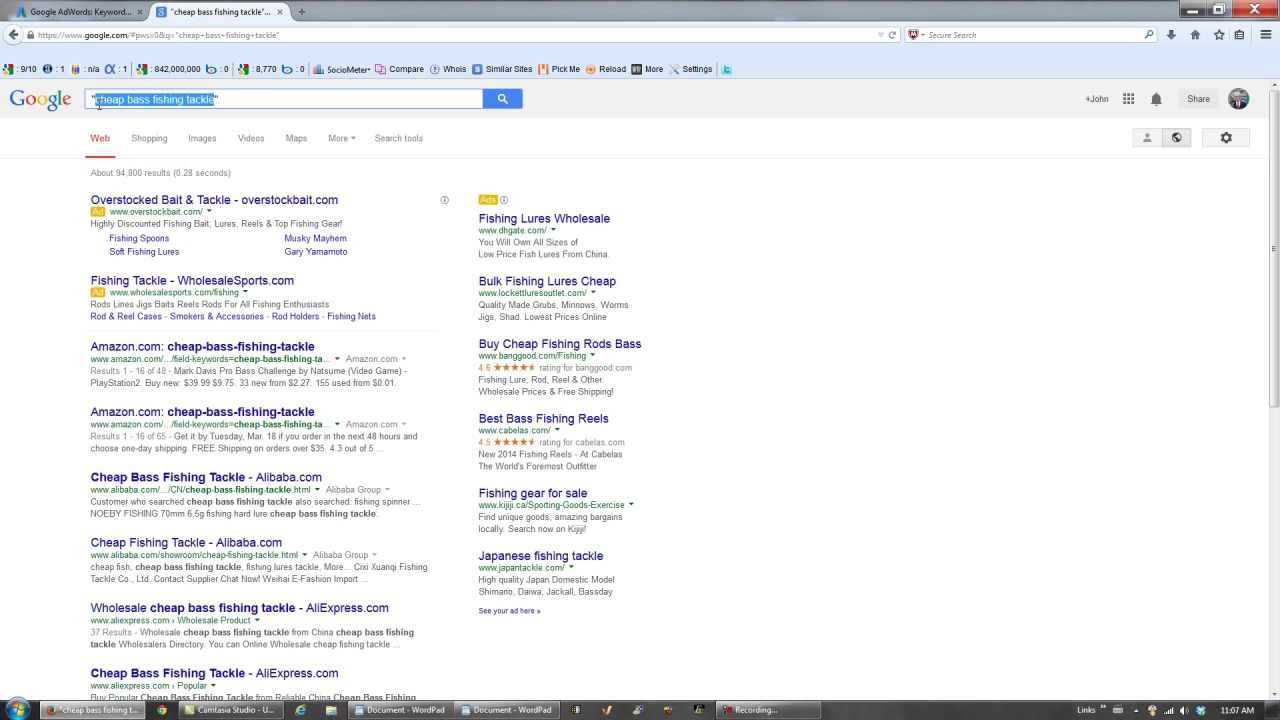
left_click(257, 142)
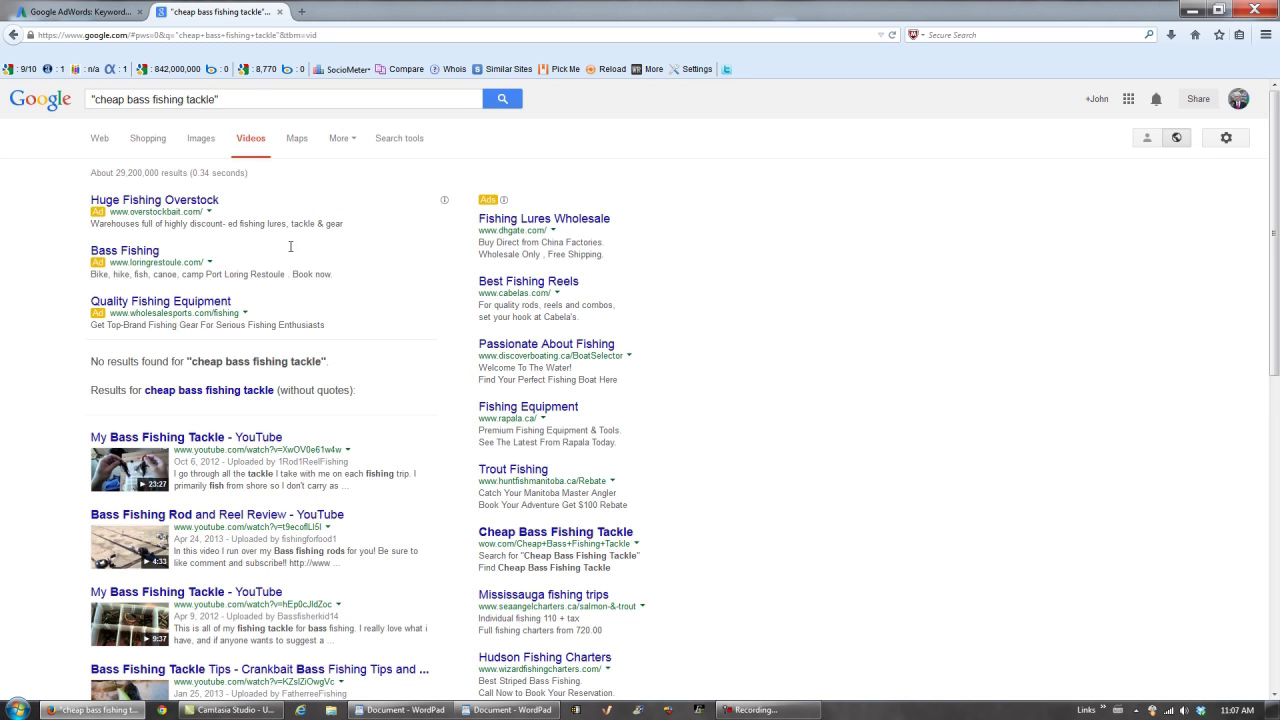
left_click_drag(330, 362, 99, 358)
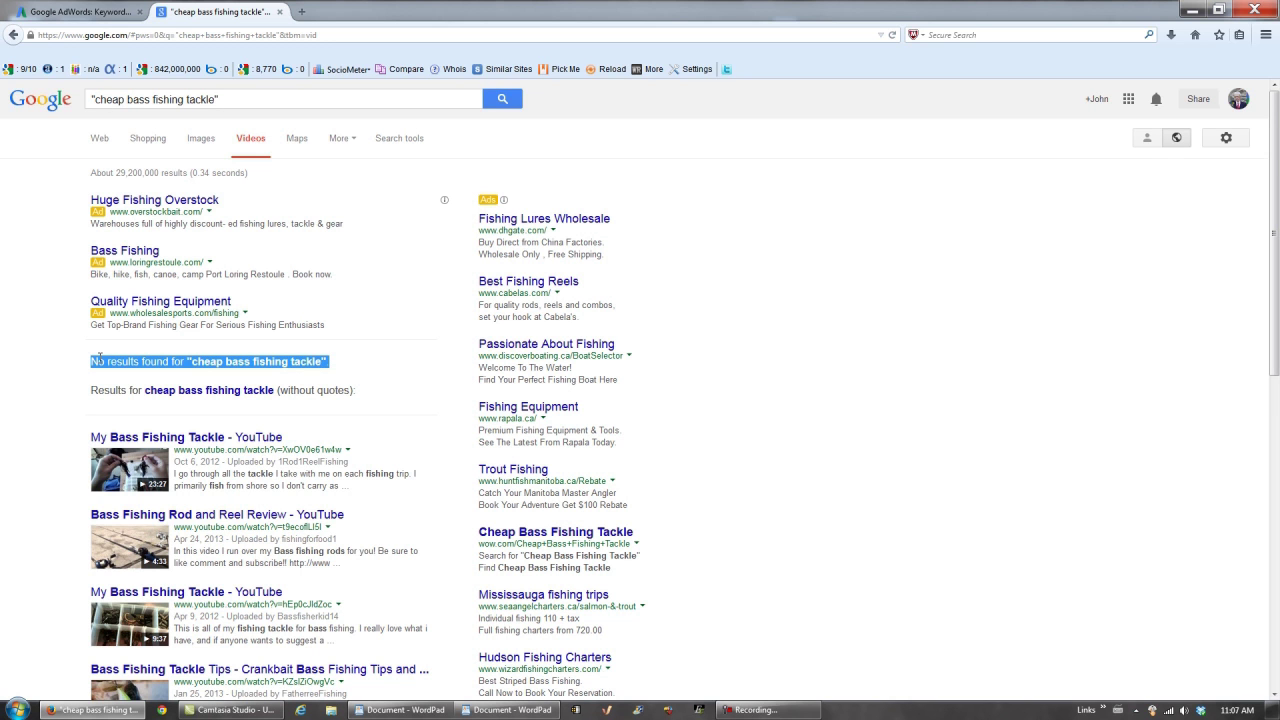
Paste 'cheap bass fishing tackle' as the fifth WordPad line, below cheap sea fishing tackle
left_click(400, 710)
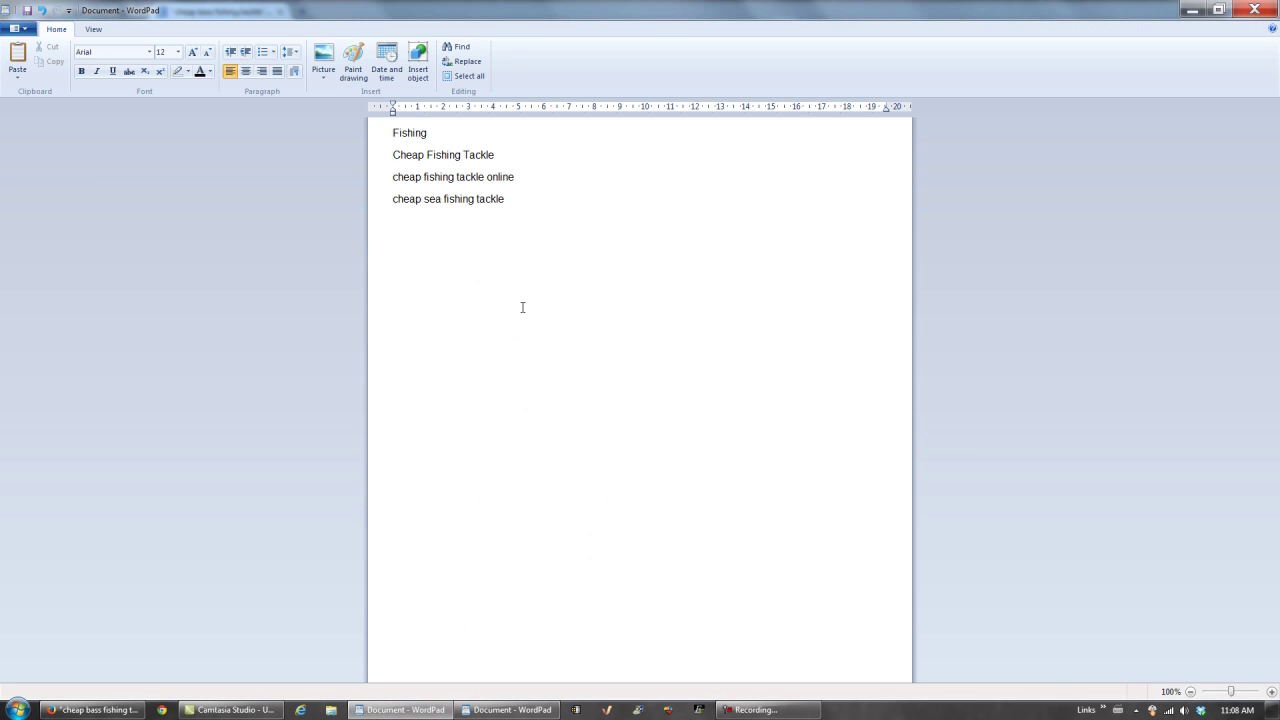
key("Return")
key("ctrl+v")
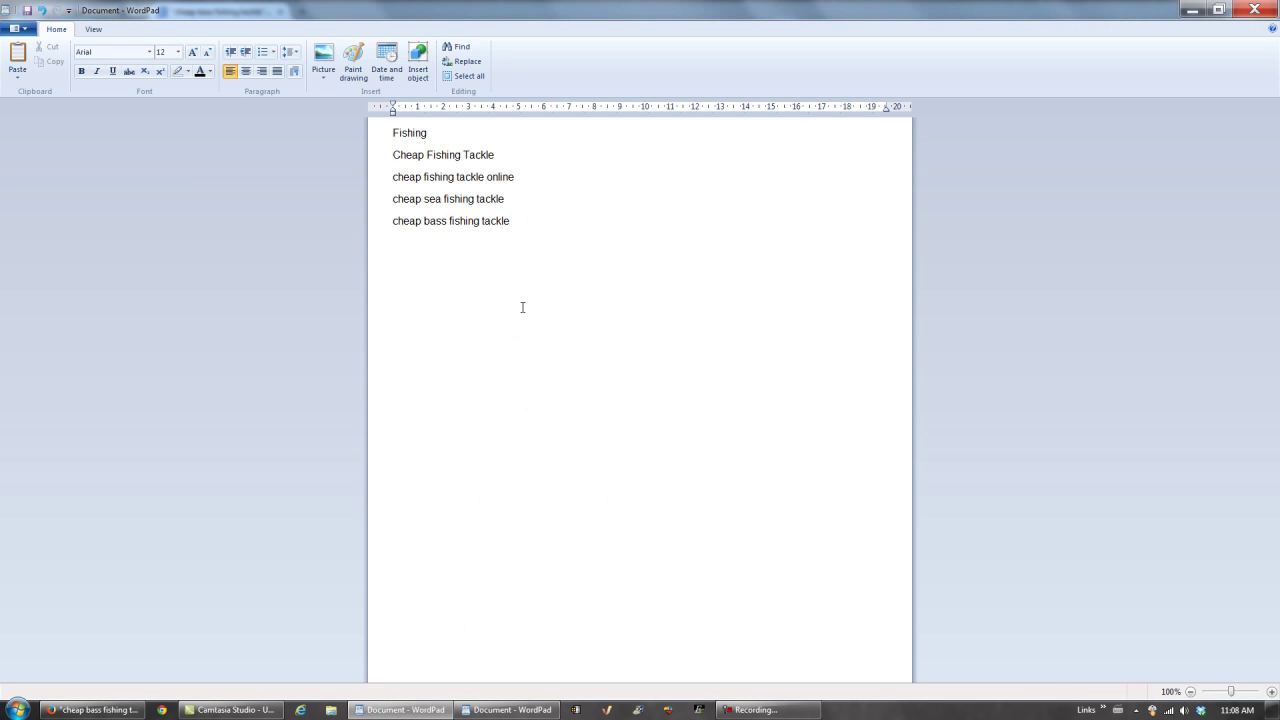